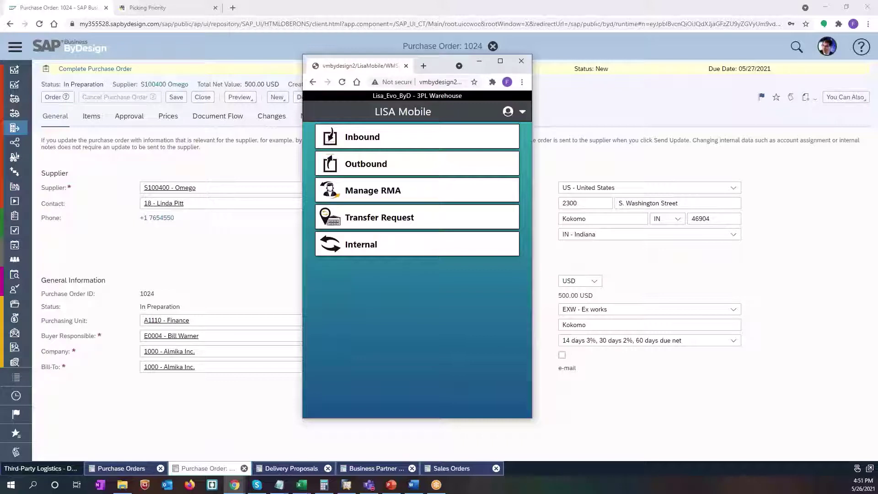
- Check purchase order 1024's items and order it, e-mailing it to supplier Omego
click(179, 169)
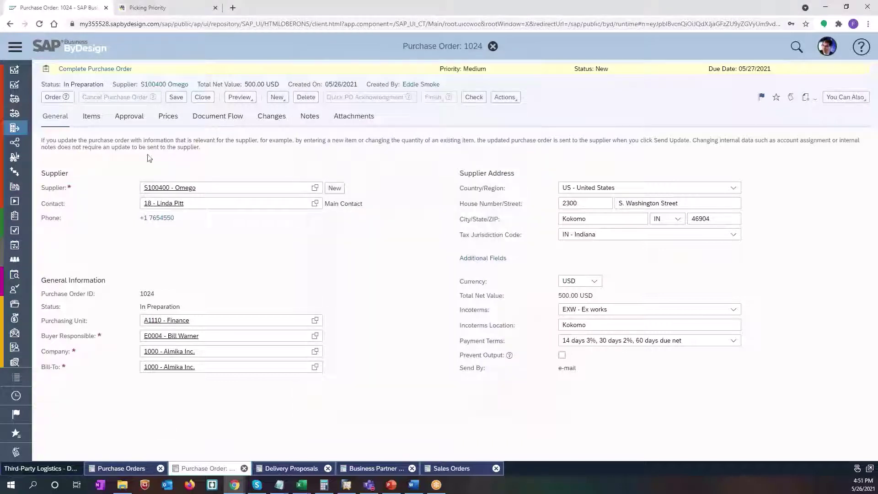
click(99, 118)
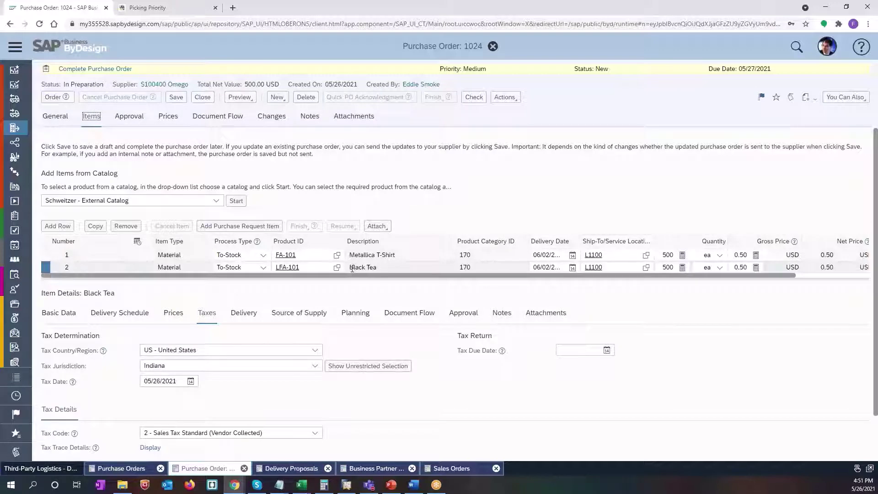
click(58, 96)
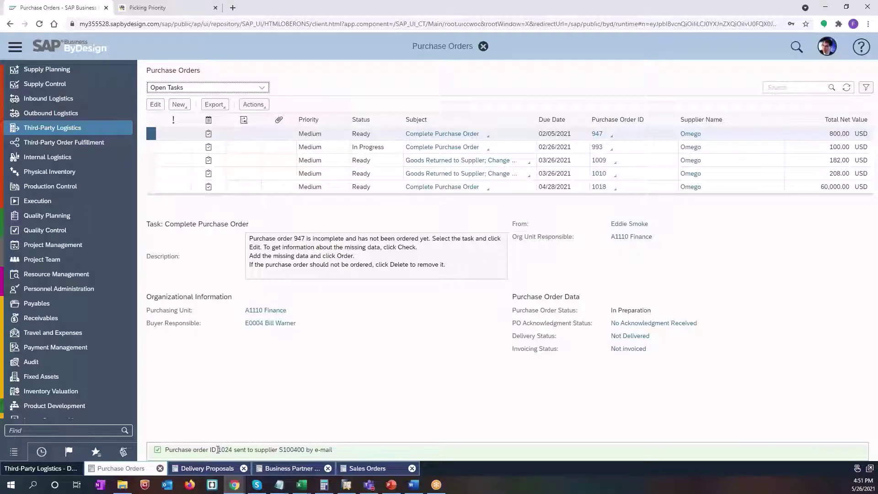
- In LISA Mobile, start Inbound receiving for purchase order 1024 onto license plate PAL1024
click(241, 489)
click(400, 446)
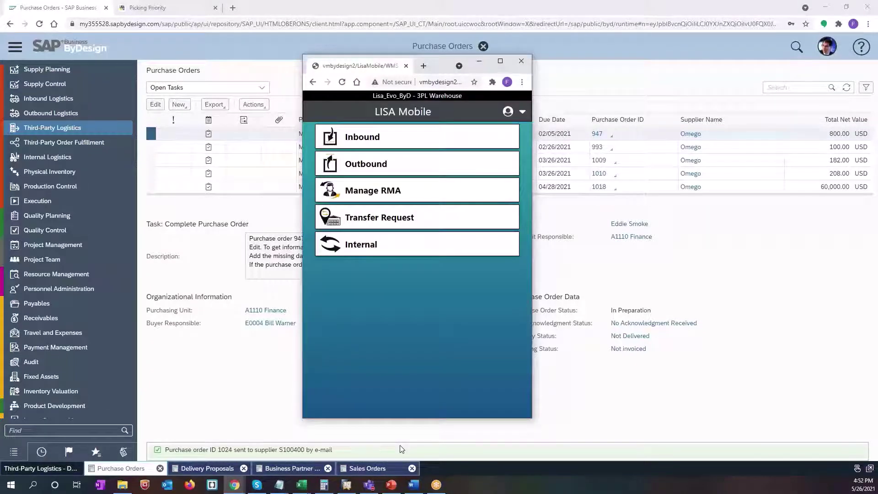
click(426, 137)
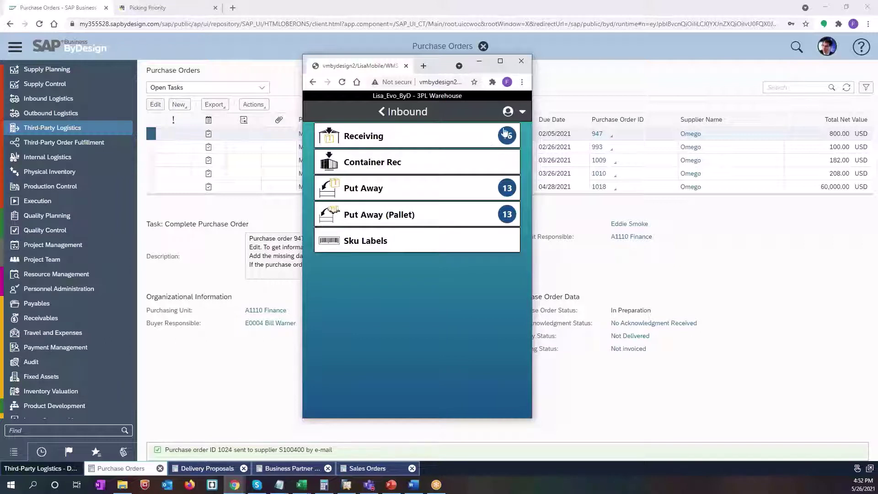
click(407, 137)
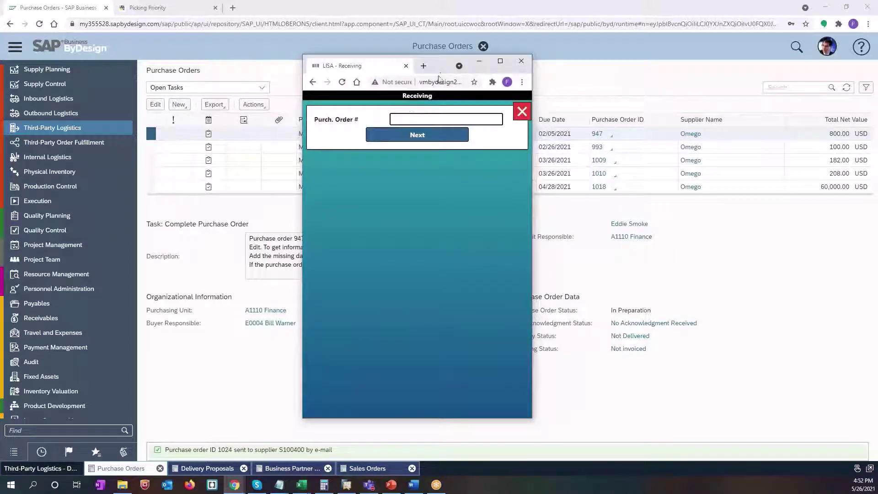
text(1024)
click(442, 135)
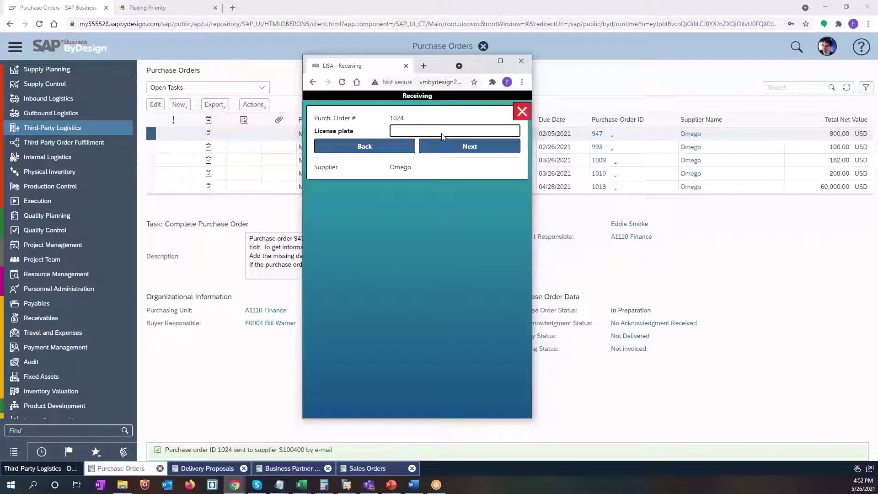
text(PAL1024)
click(450, 144)
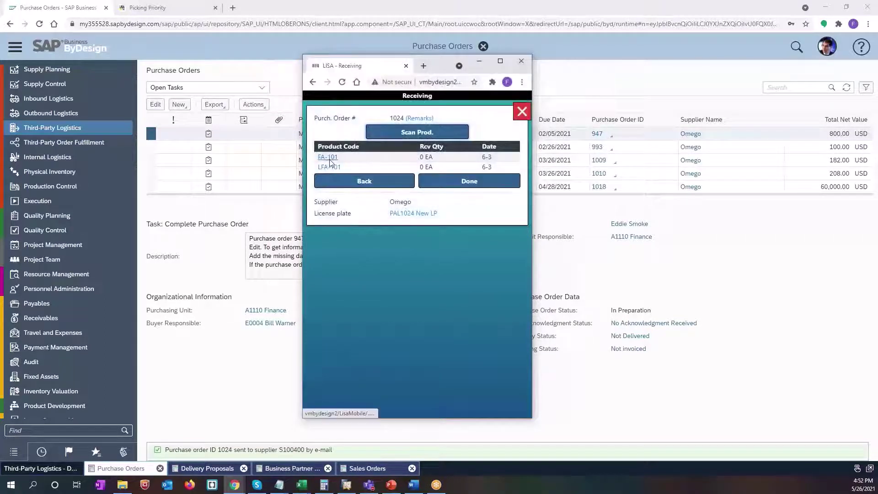
- Record 500 EA of FA-101 Metallica T-Shirt received
click(402, 133)
text(FA-101)
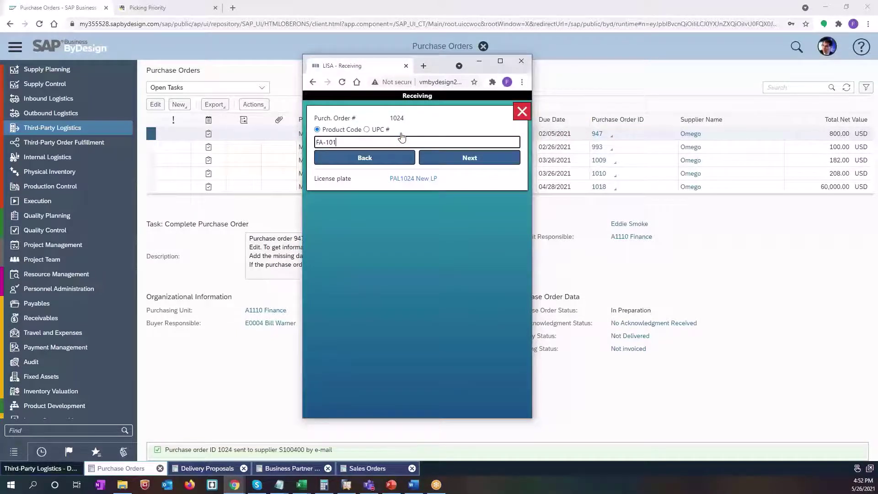
key(Return)
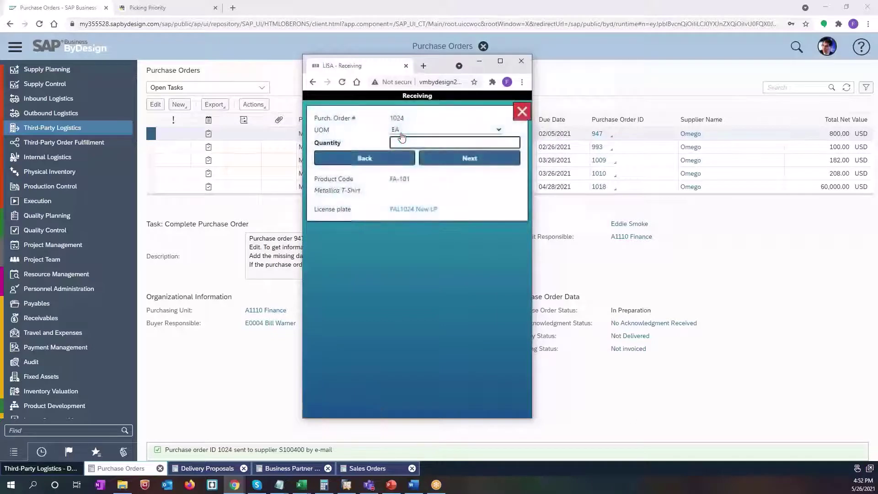
text(500)
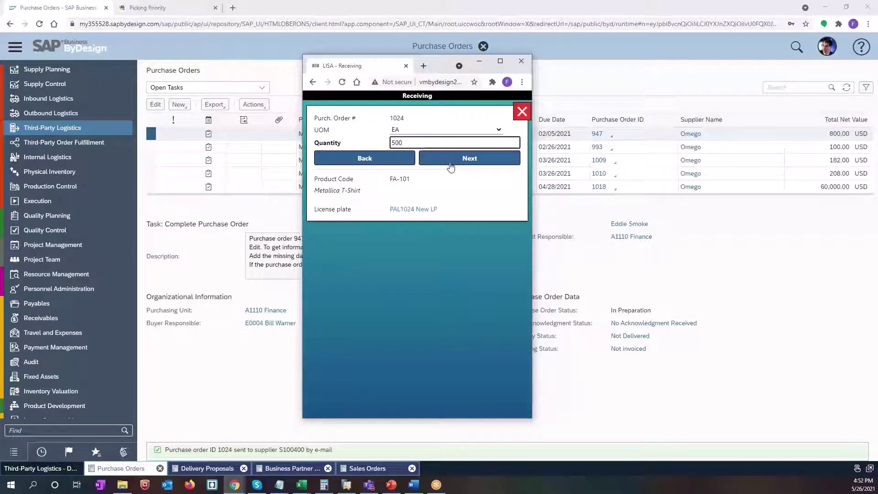
click(450, 164)
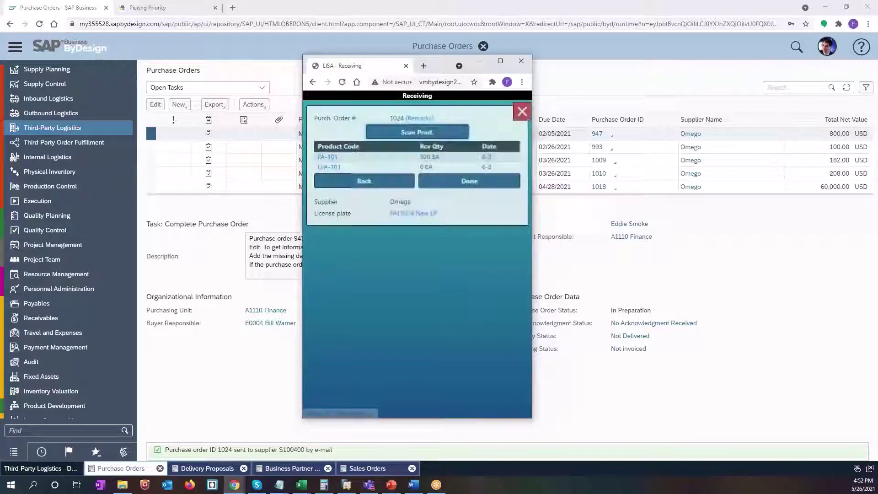
- Scan LFA-101 Black Tea, enter batch BATCHBT002, and record 500 EA received
click(412, 134)
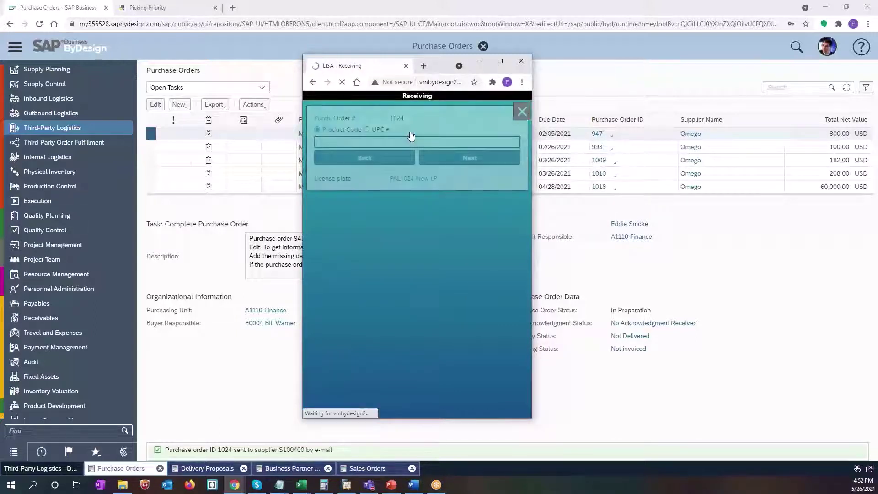
text(LFA-101)
key(Return)
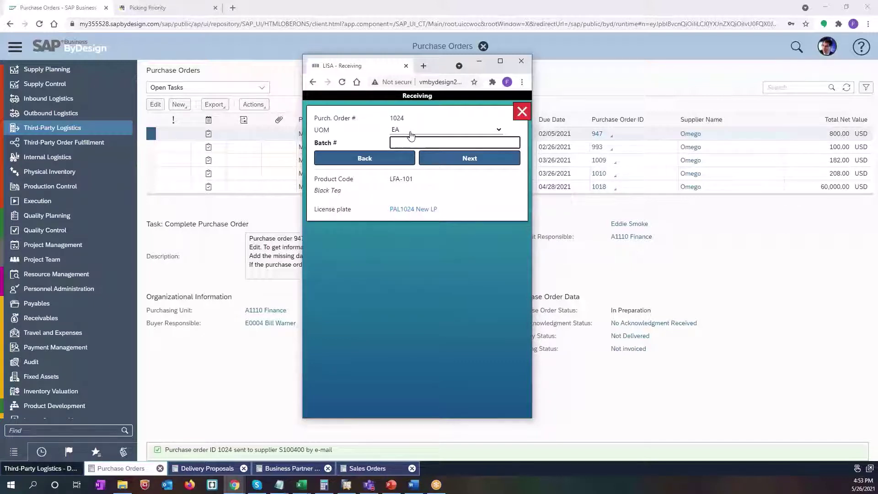
text(BATCH)
text(01)
text(002)
click(487, 156)
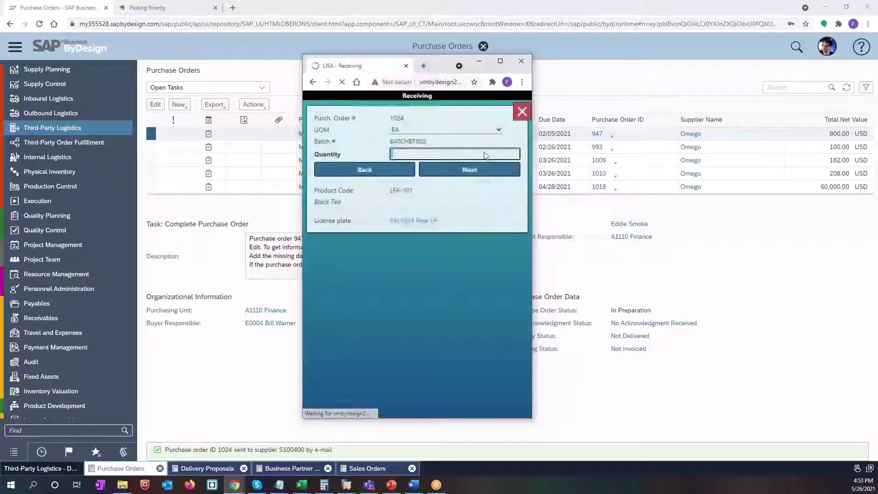
click(443, 156)
text(500)
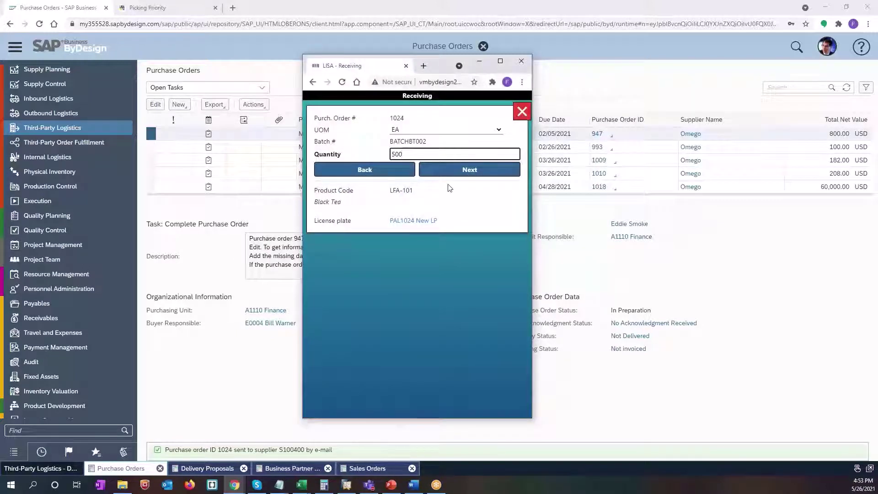
click(451, 173)
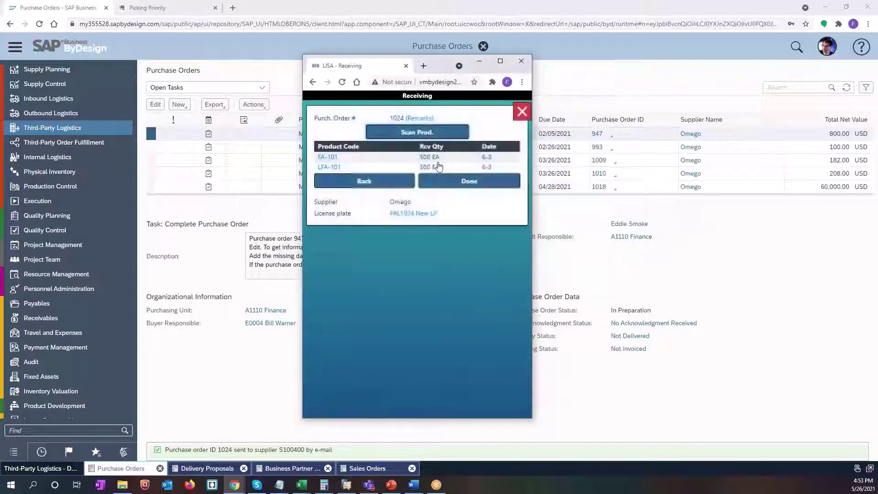
- Finish receiving, review PAL1024 with both products at 500 of 500, and save
click(464, 182)
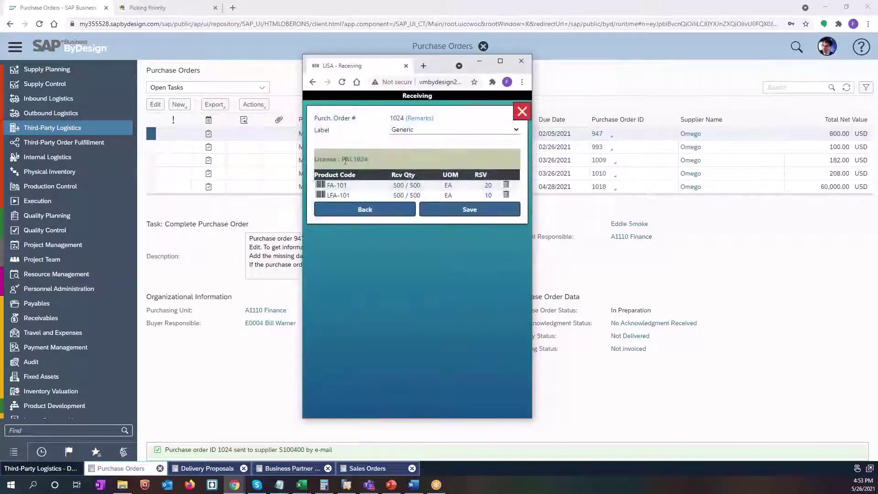
drag(341, 160, 365, 155)
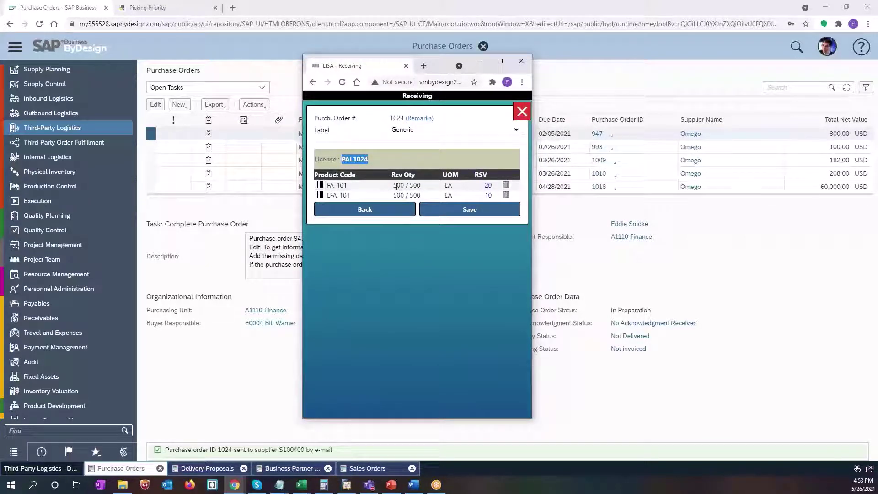
mouse_move(396, 185)
mouse_down()
mouse_move(411, 186)
mouse_move(398, 190)
mouse_move(403, 196)
mouse_up()
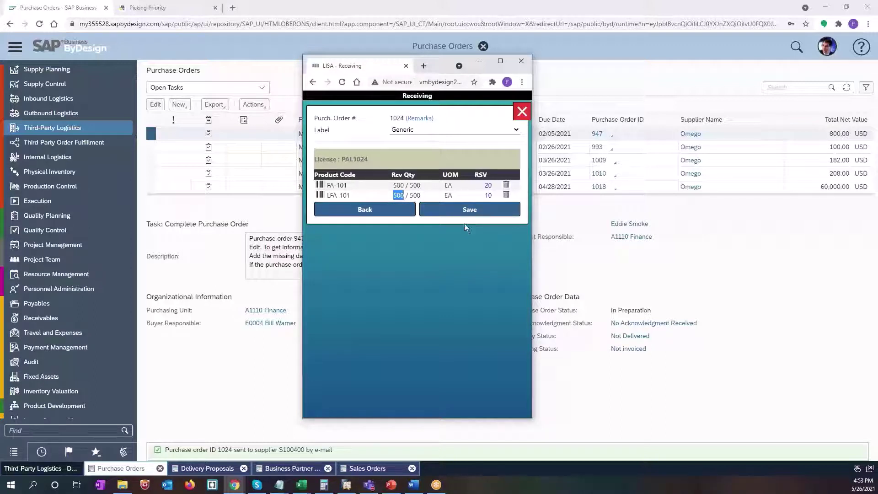
click(469, 211)
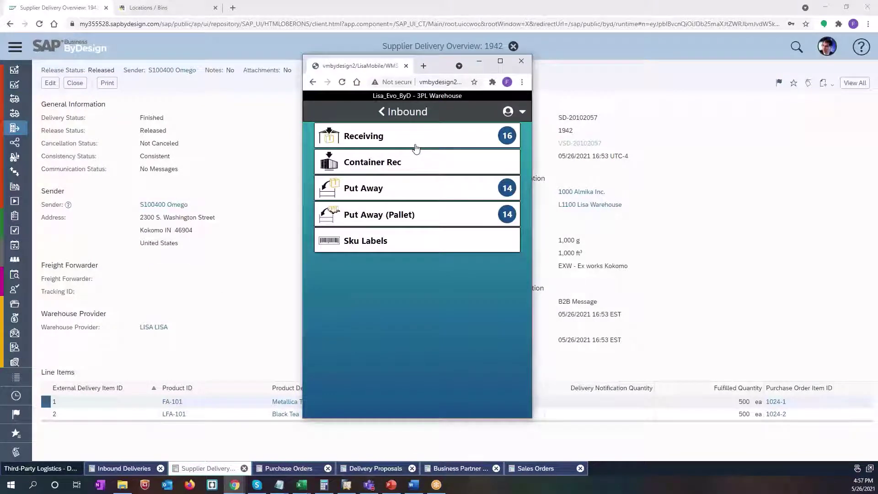
- Start Put Away (Pallet) in the Unit zone for pallet PAL1024
click(373, 218)
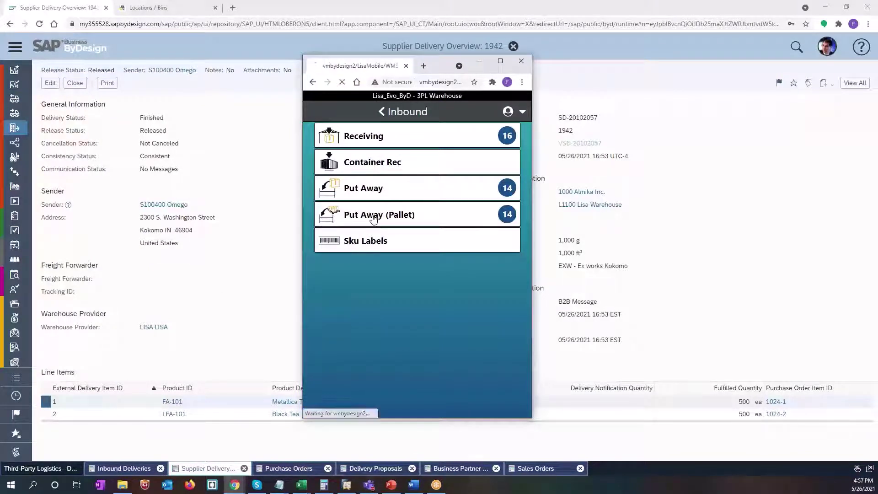
click(402, 118)
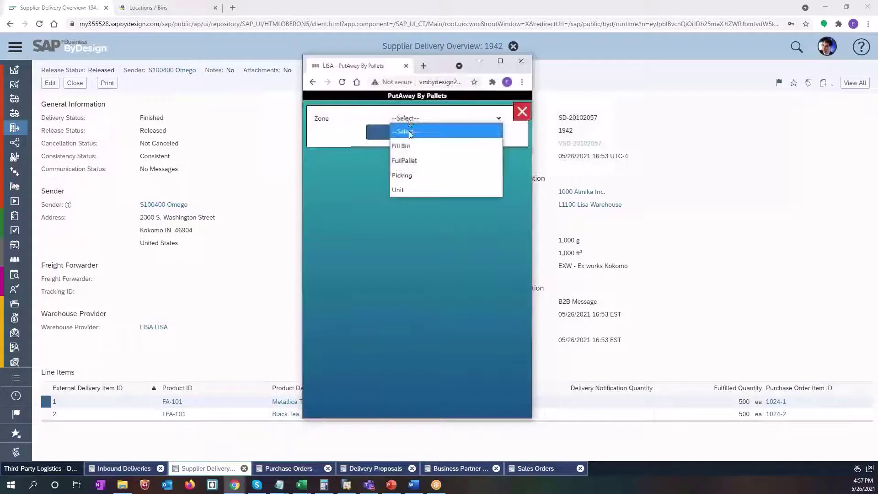
click(402, 190)
text(PAL1024)
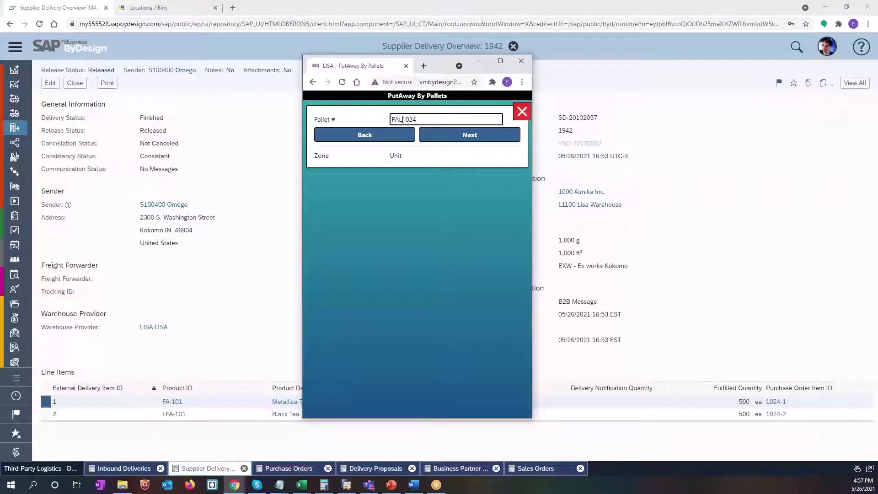
click(459, 130)
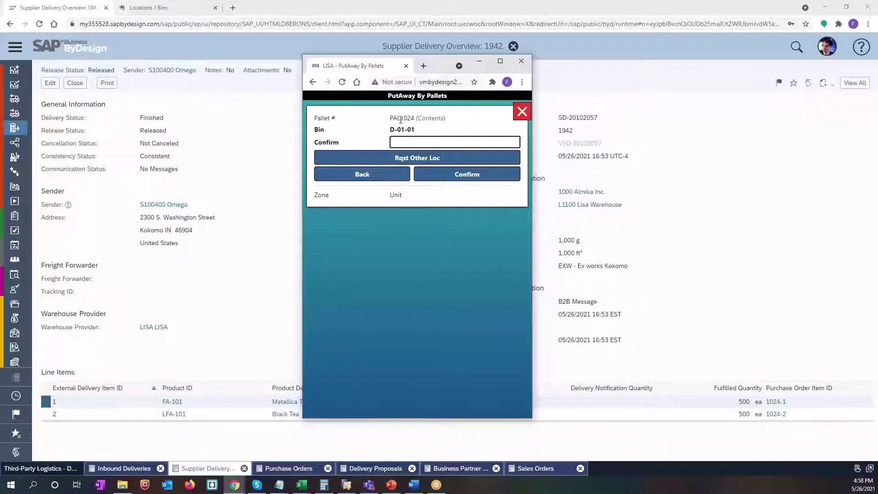
- Check the pallet contents (FA-101, Black Tea batch) and confirm bin D-01-01
click(425, 119)
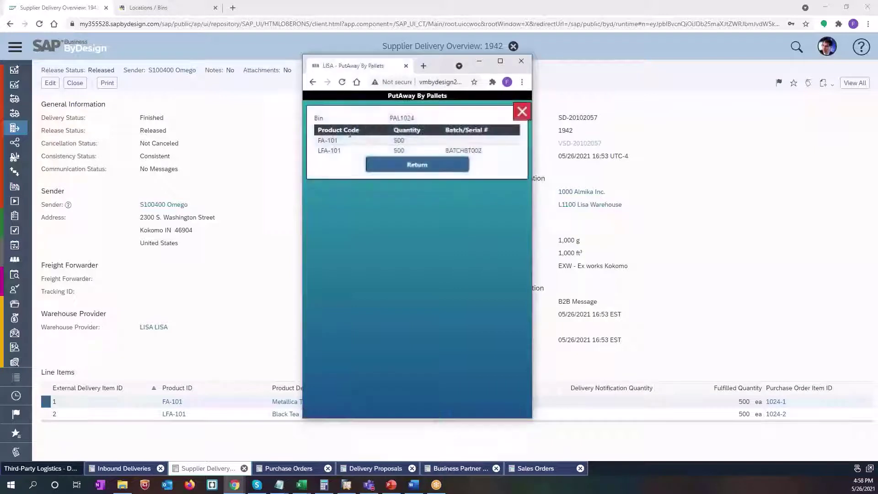
drag(322, 140, 339, 153)
drag(449, 150, 483, 150)
click(412, 165)
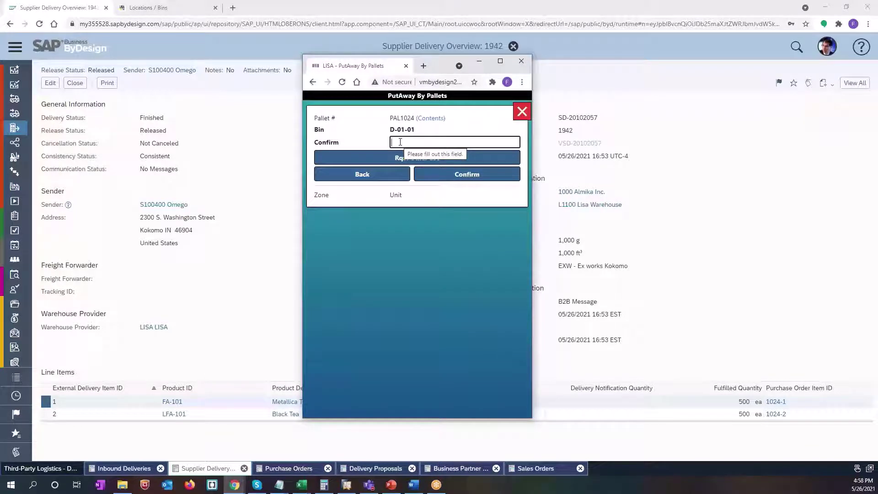
text(D-01-01)
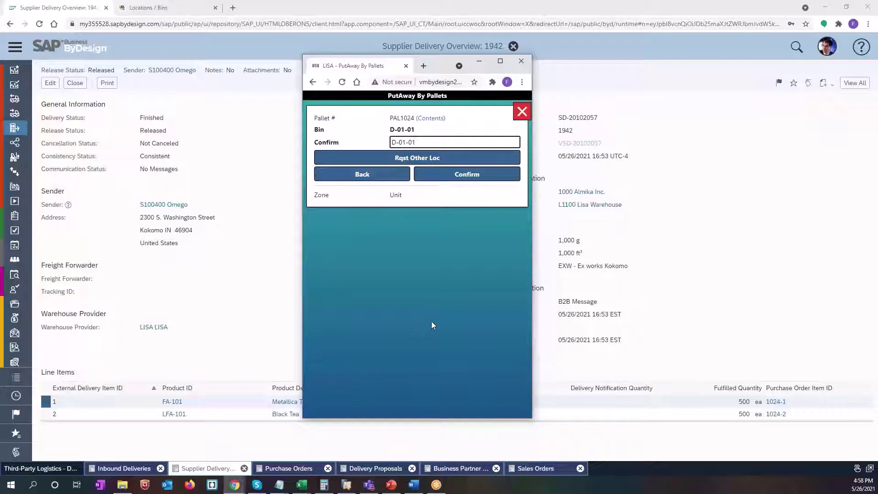
click(472, 179)
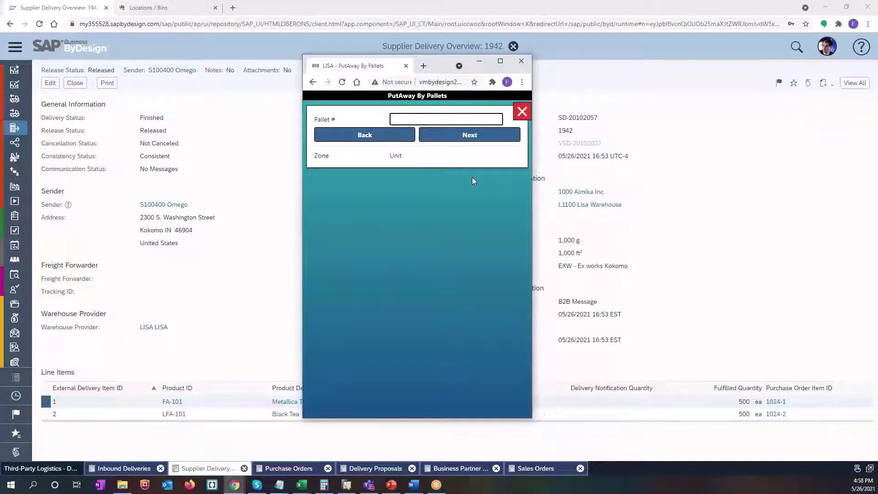
- Open the LISA WMS Inventory List and search across all warehouses
click(158, 8)
click(145, 44)
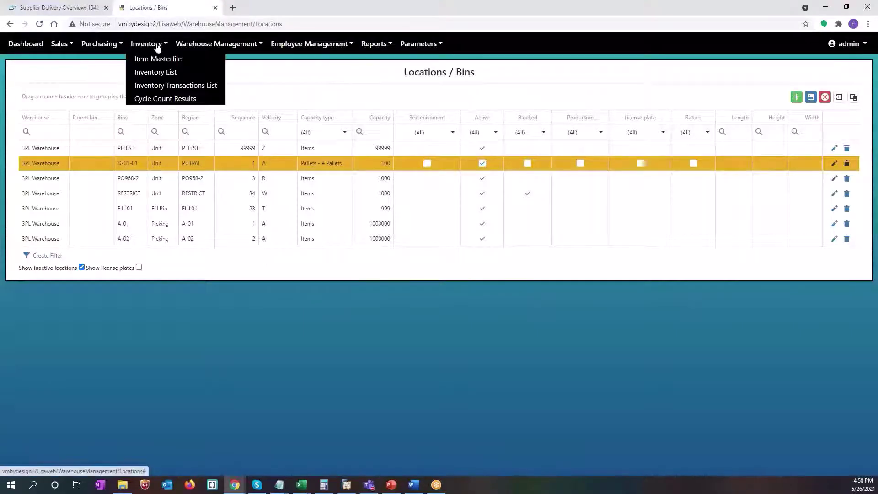
click(161, 72)
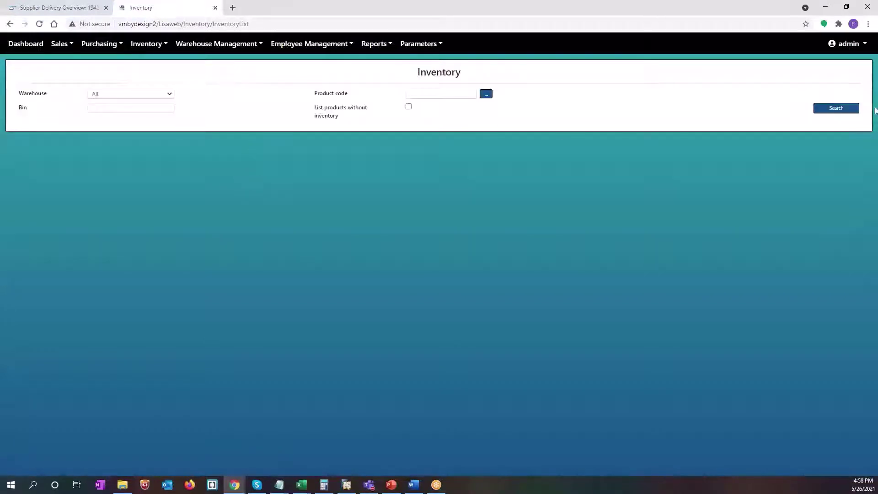
click(831, 112)
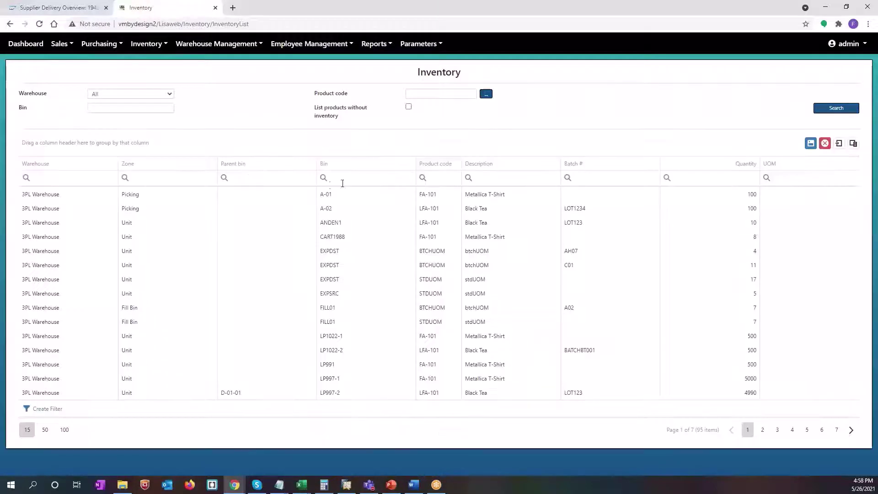
- Filter the Bin column by 'PAL' and inspect PAL1024 rows under parent bin D-01-01
click(345, 181)
text(PAL1024)
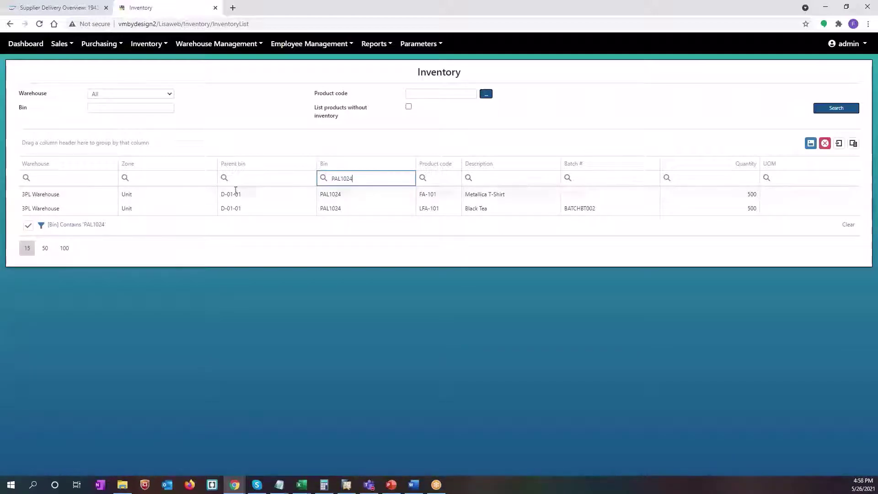
double_click(329, 194)
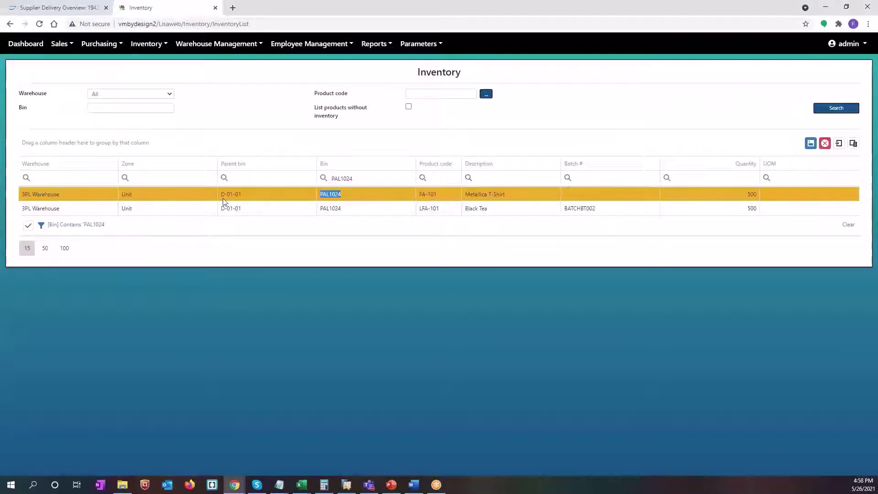
drag(220, 197, 250, 198)
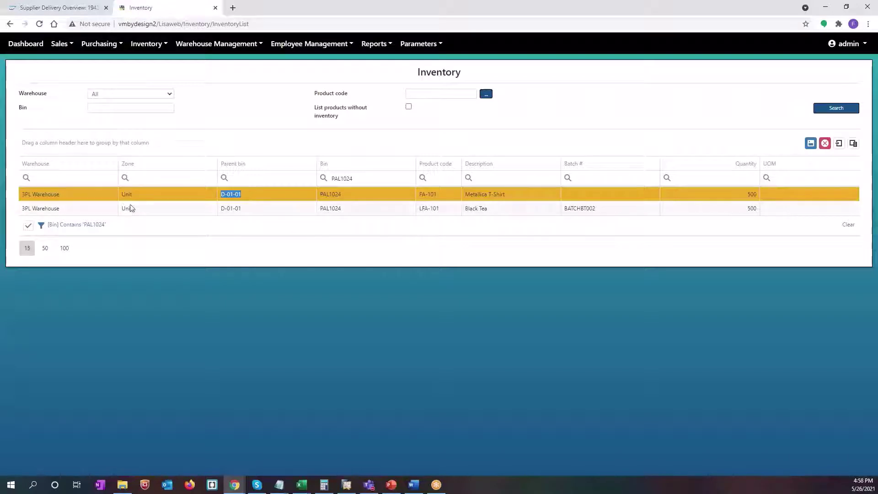
drag(61, 195, 13, 195)
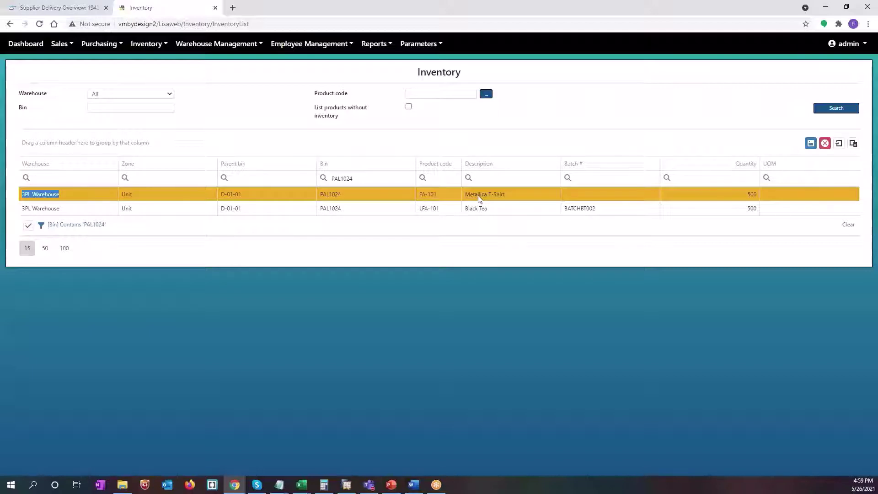
drag(243, 196, 219, 198)
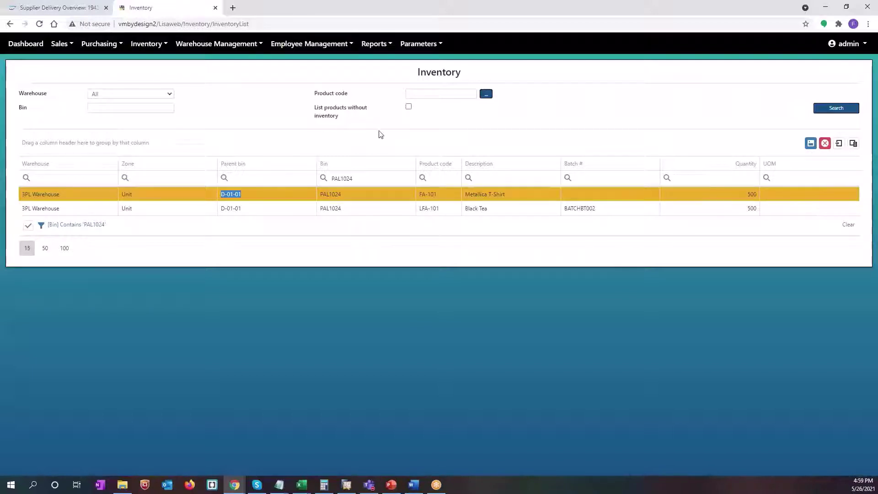
- In SAP ByDesign, open the Sales Orders work list and start a new sales order
click(73, 8)
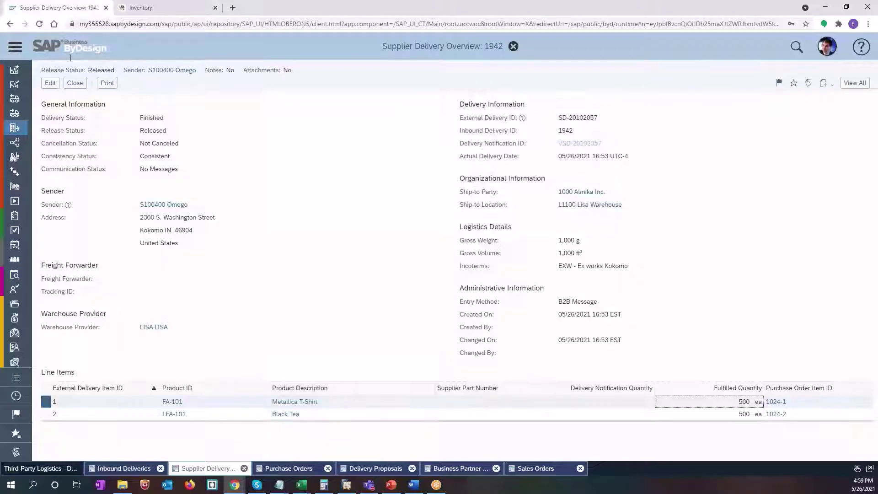
click(15, 47)
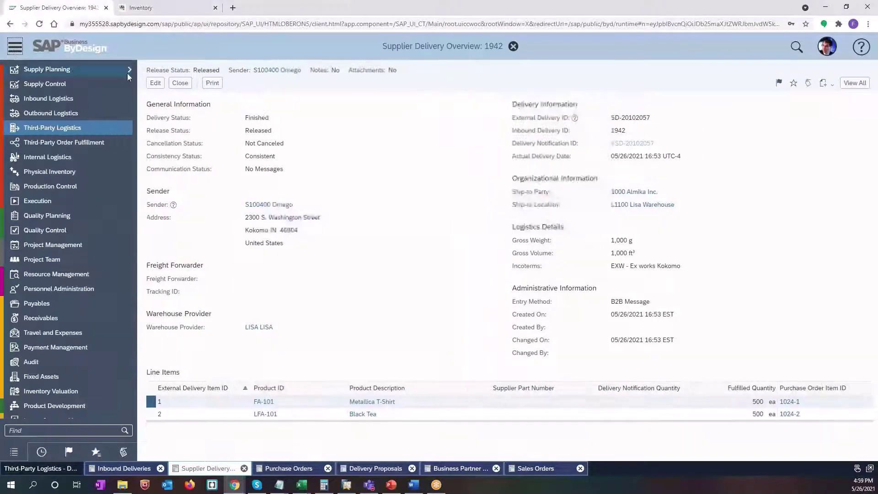
drag(136, 295, 132, 74)
mouse_move(76, 86)
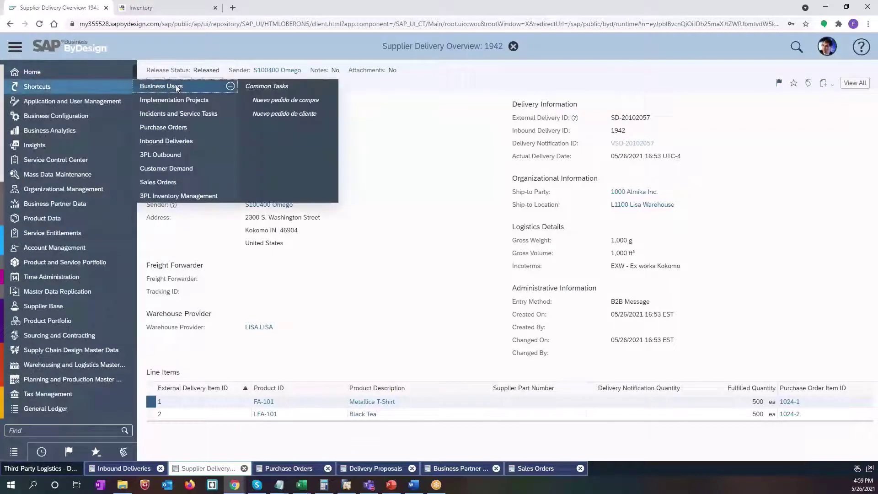
click(170, 183)
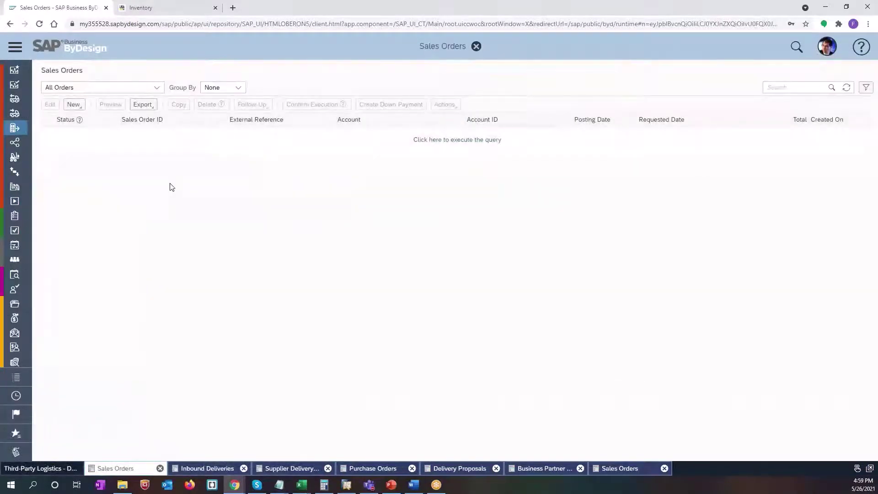
click(73, 105)
click(86, 120)
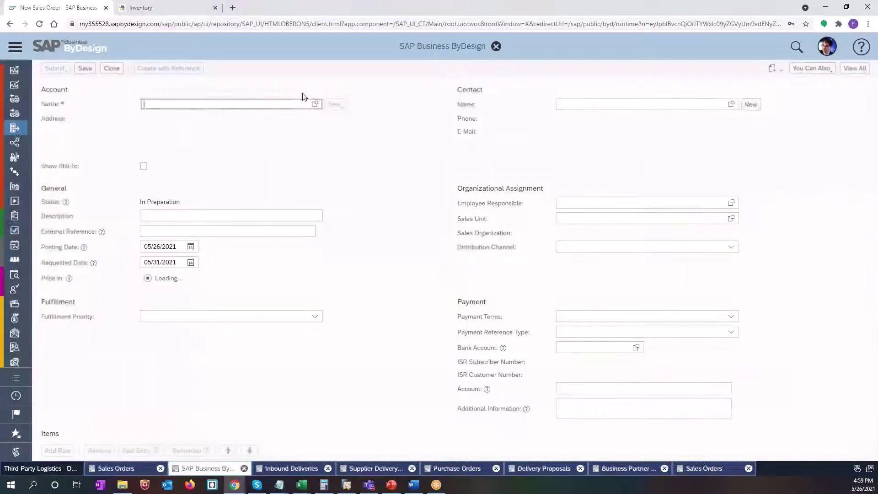
- Set account Luxury Heating & Cooling Co and, searching 'LISA', sales unit Lisa
click(315, 103)
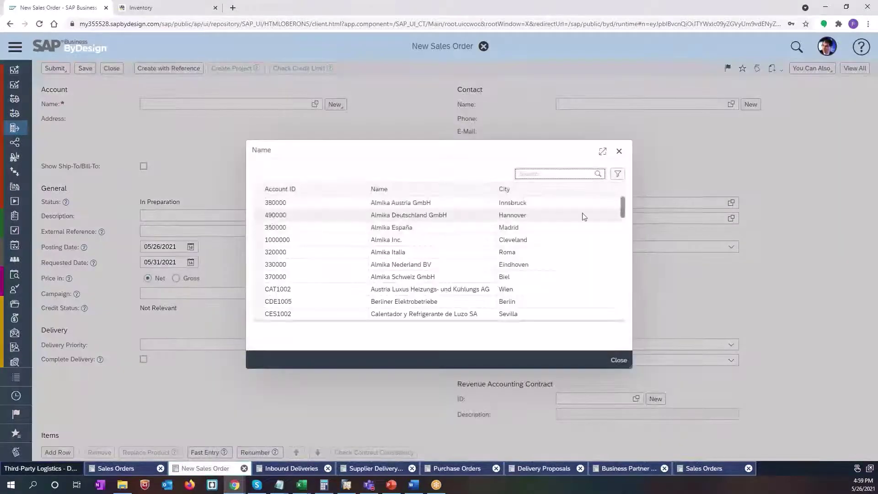
scroll(624, 229, down, 3)
drag(624, 229, 625, 268)
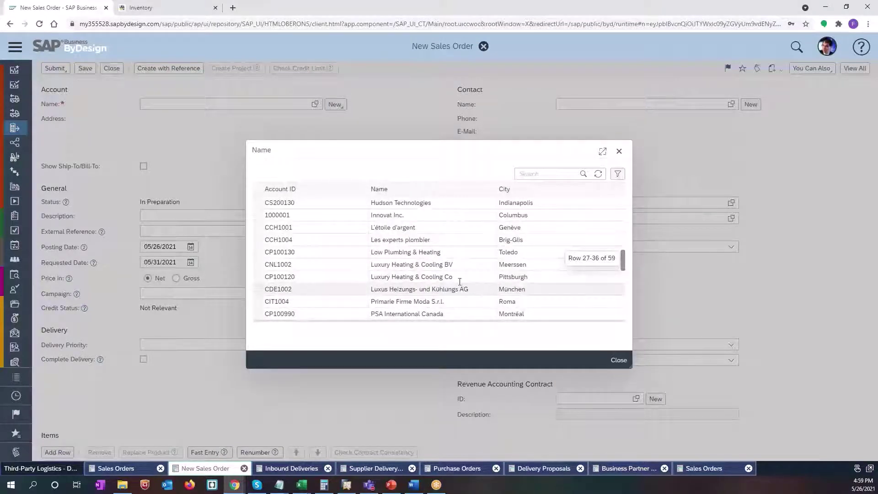
click(460, 282)
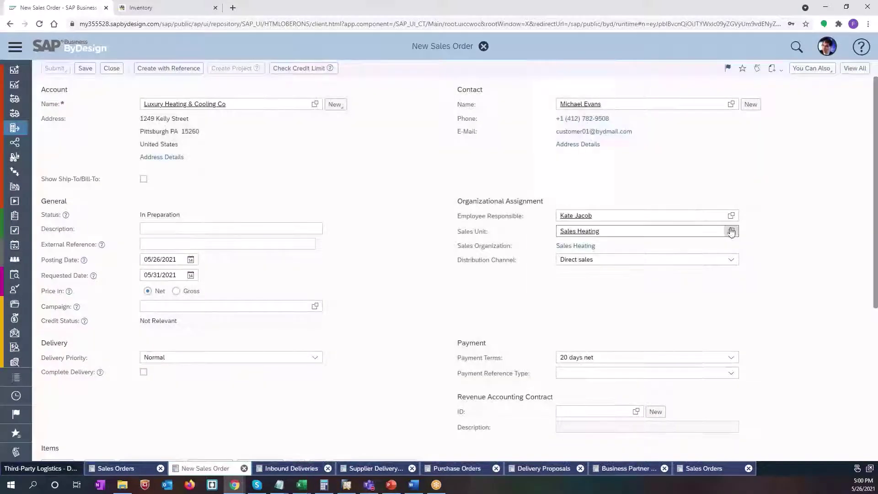
click(731, 231)
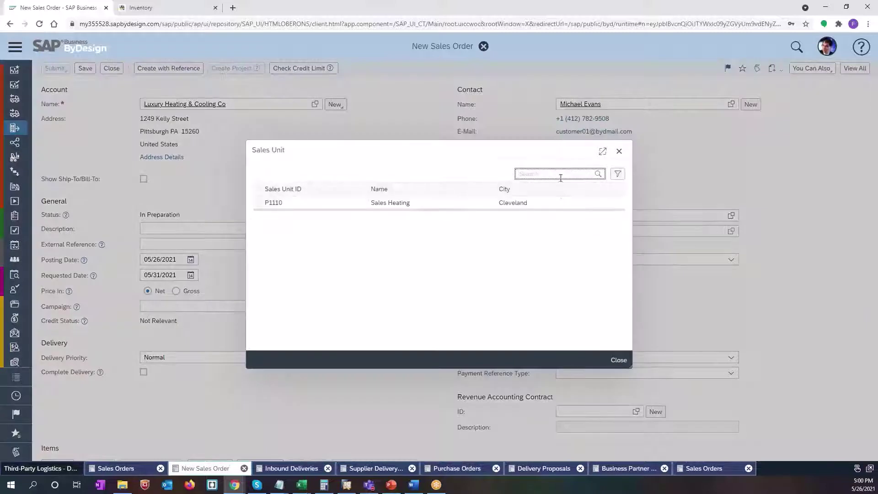
text(LISA)
key(Return)
click(389, 207)
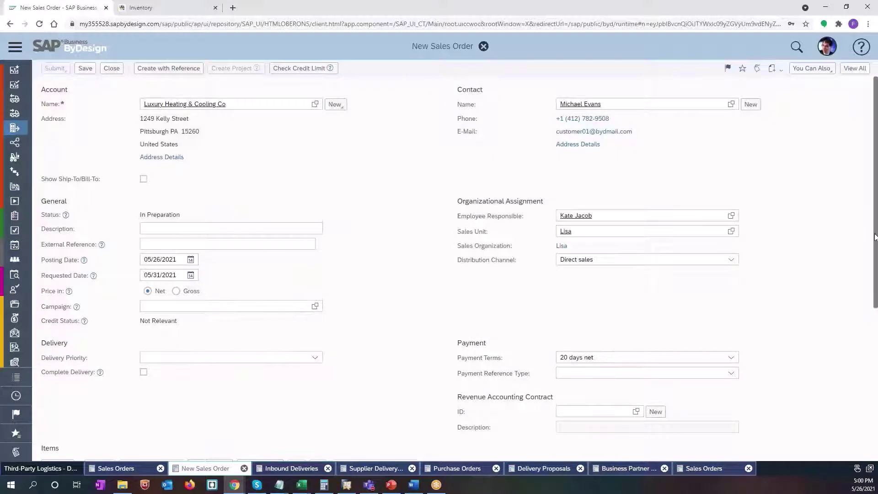
drag(871, 271, 862, 355)
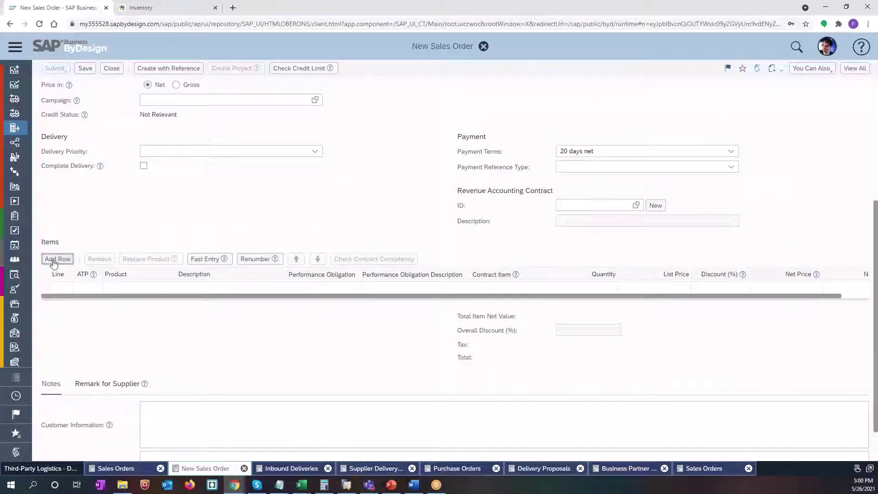
- Add two item lines: FA-101 Metallica T-Shirt and LFA-101 Black Tea
click(55, 259)
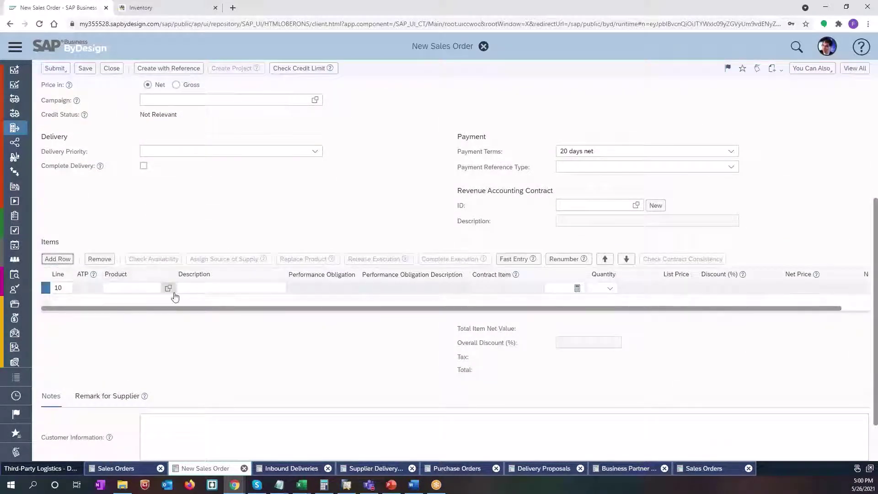
click(169, 288)
text(FA)
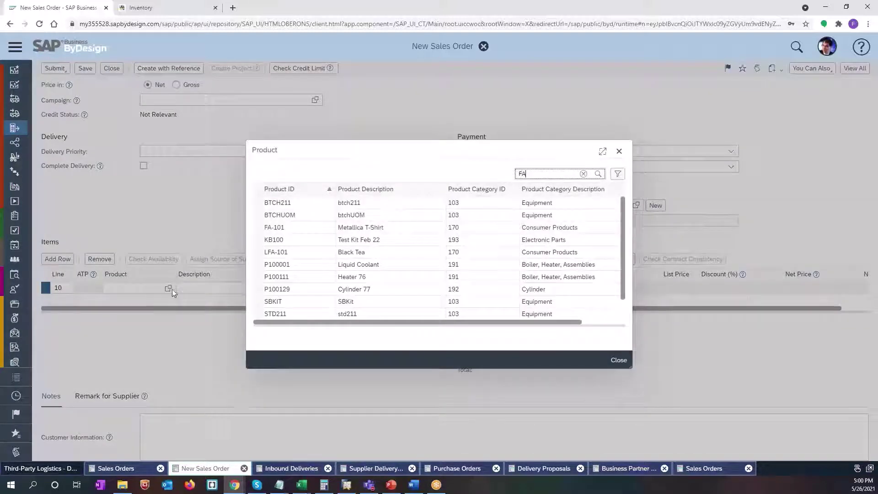
click(258, 228)
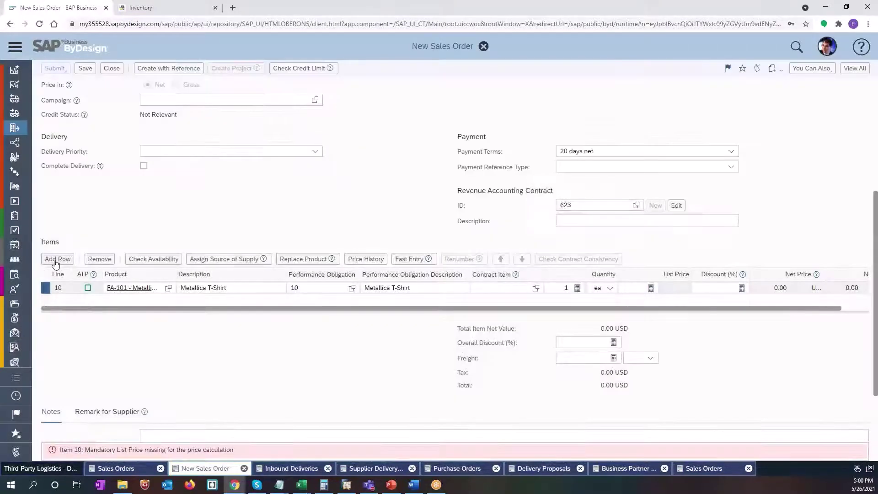
click(56, 260)
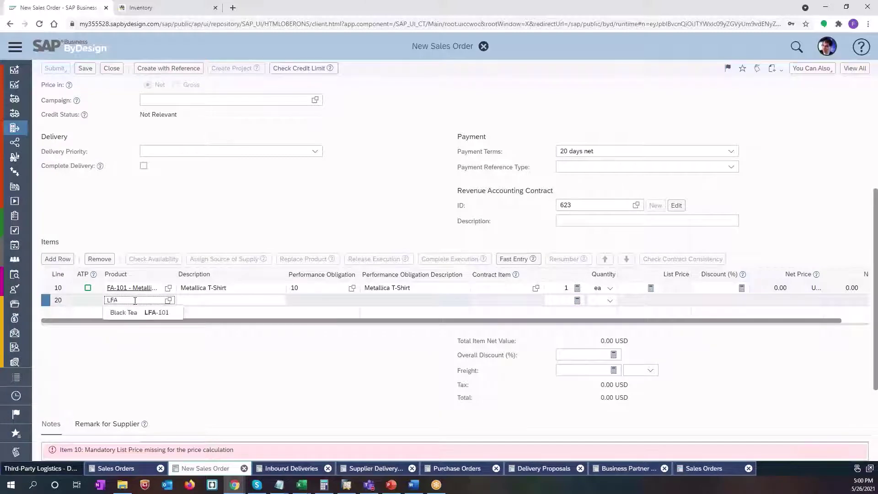
click(140, 313)
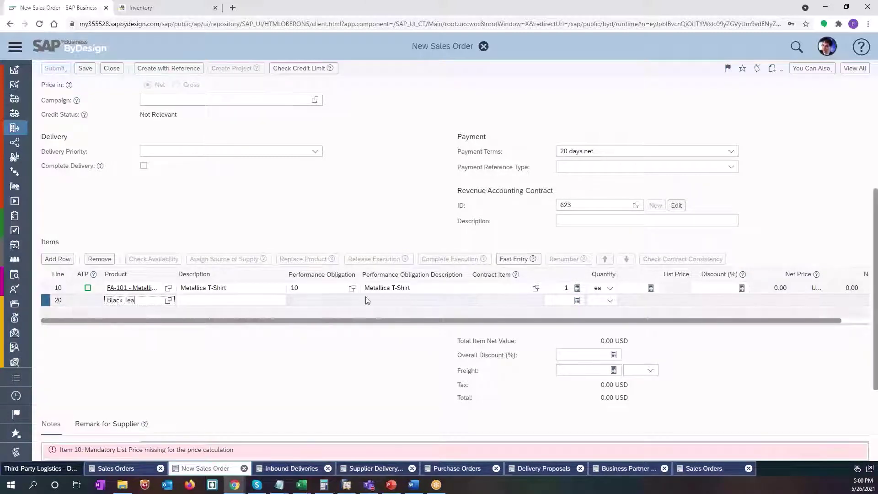
- Set both lines to quantity 10 and list price 10, then save as order 4086
click(558, 288)
text(10)
click(558, 301)
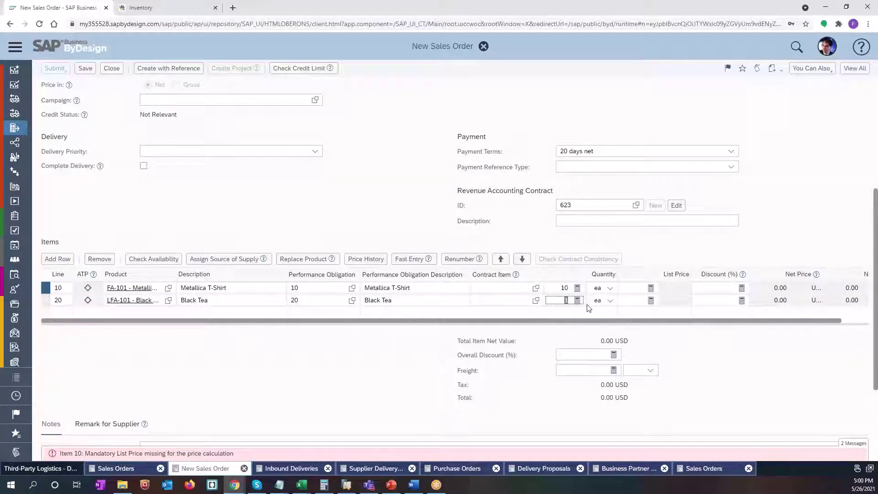
text(10)
click(637, 287)
text(10)
click(639, 300)
text(10)
key(Tab)
click(85, 69)
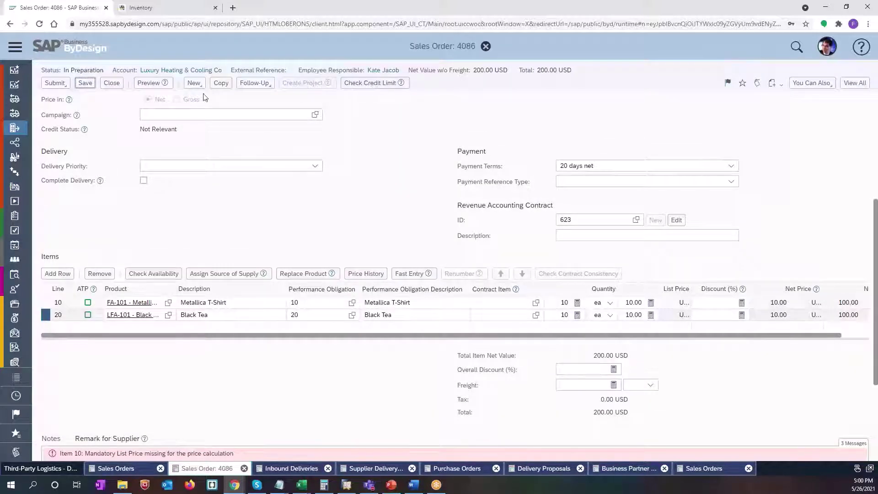
- Release sales order 4086 via Submit > Release Order, then expand the navigation
click(65, 86)
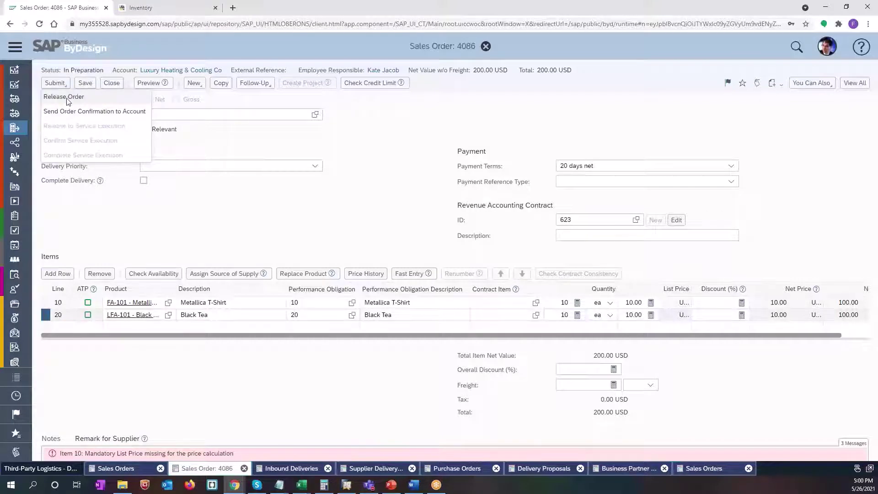
click(67, 97)
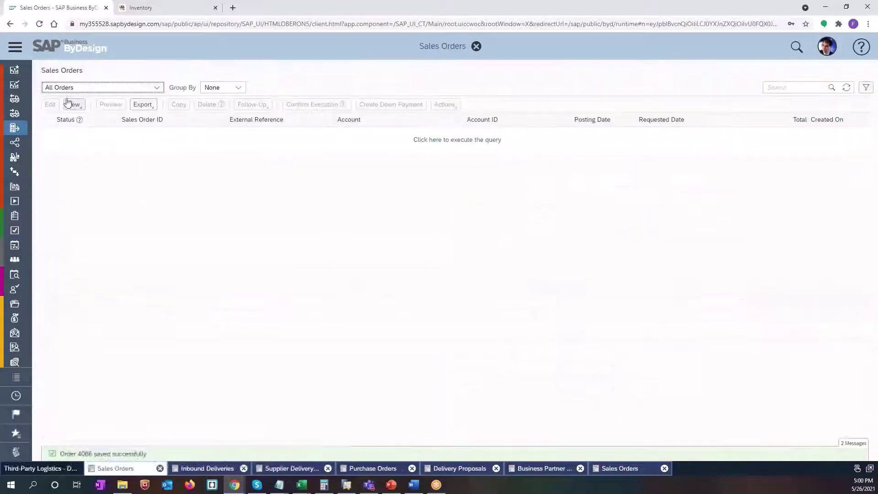
click(15, 47)
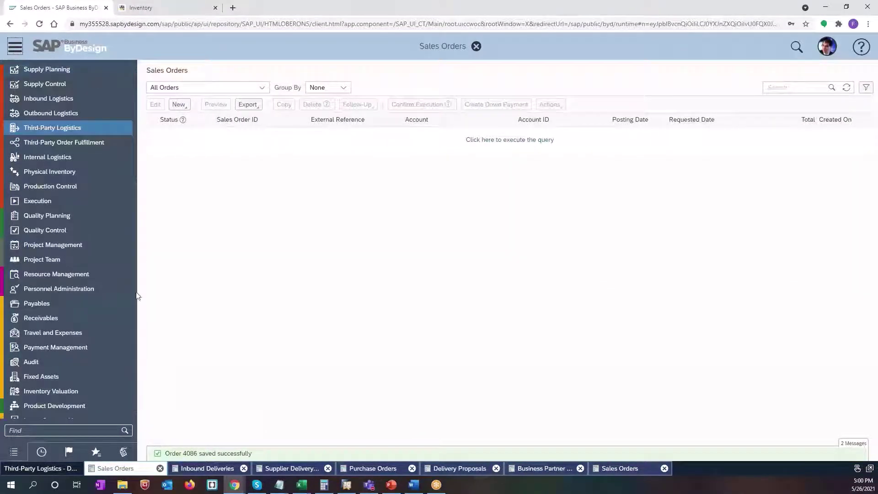
drag(134, 314, 142, 66)
mouse_move(40, 87)
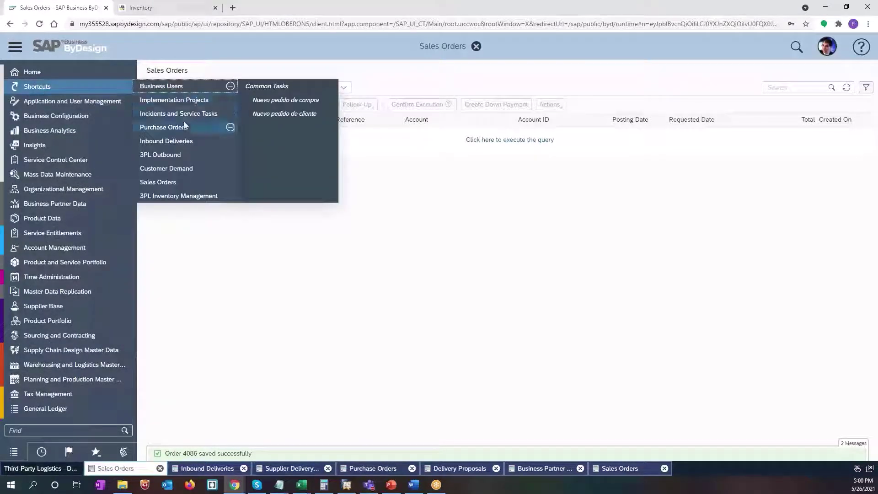
- In Customer Demand, show Orders Created Today and select lines 4086-10 and 4086-20
click(179, 169)
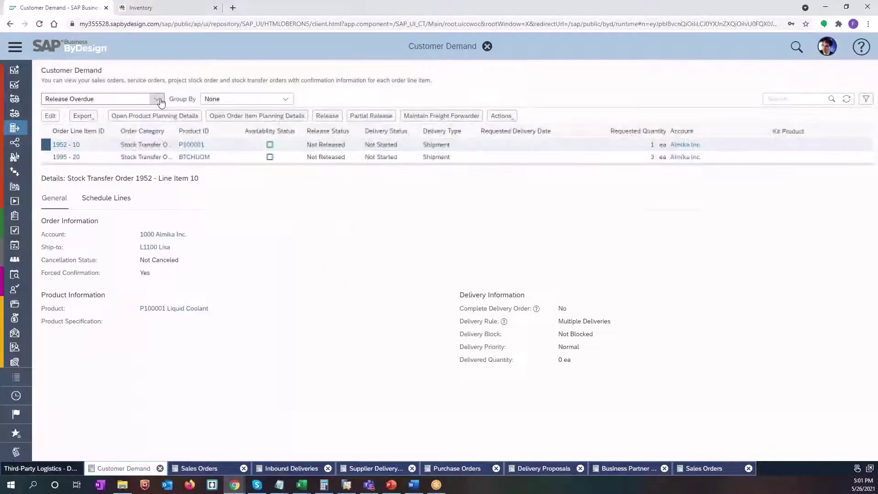
click(158, 99)
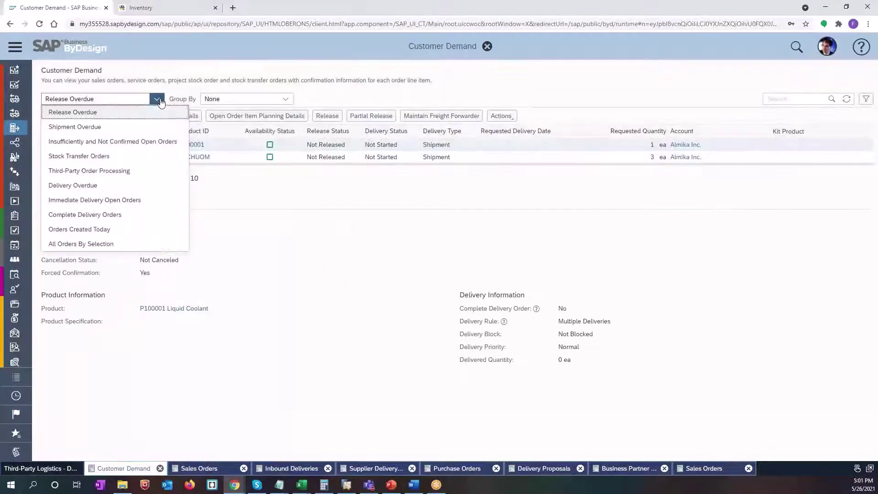
click(117, 231)
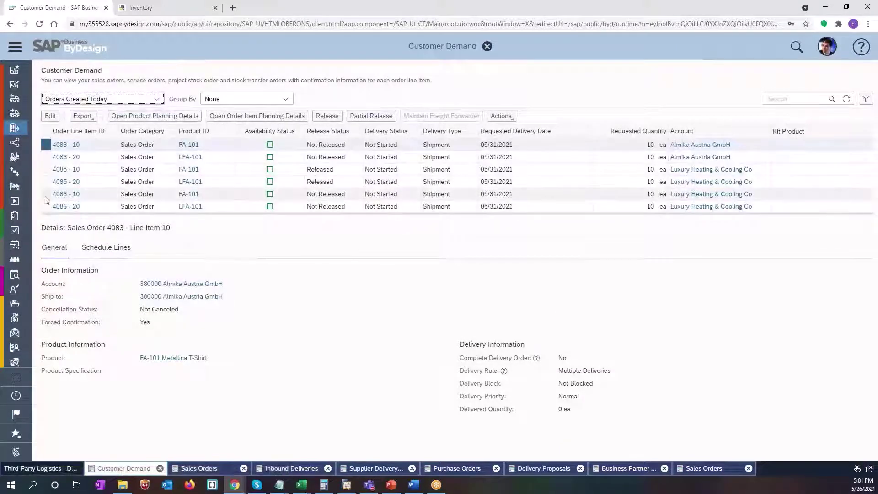
click(46, 195)
shift+click(46, 206)
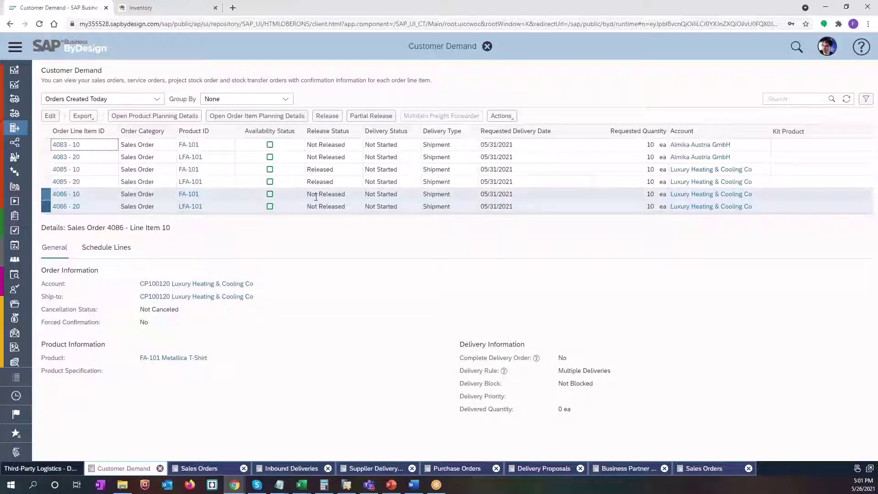
- Force-confirm both selected lines and release all confirmed schedule lines
click(501, 116)
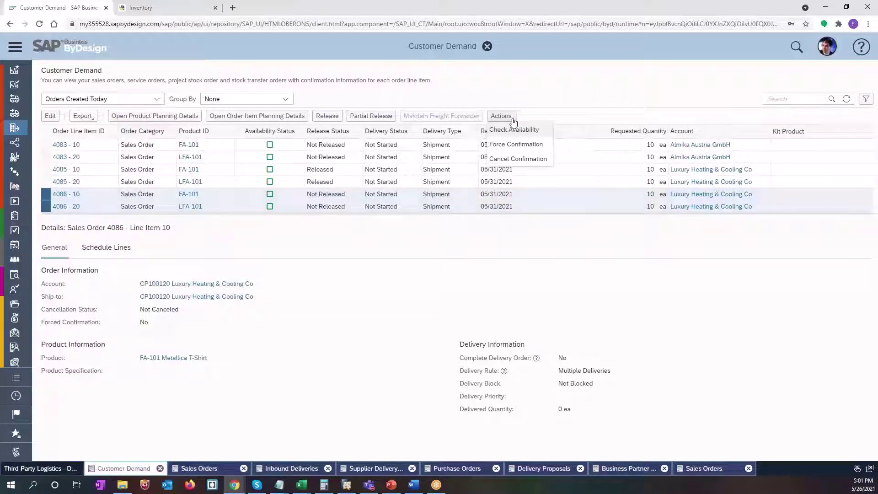
click(506, 143)
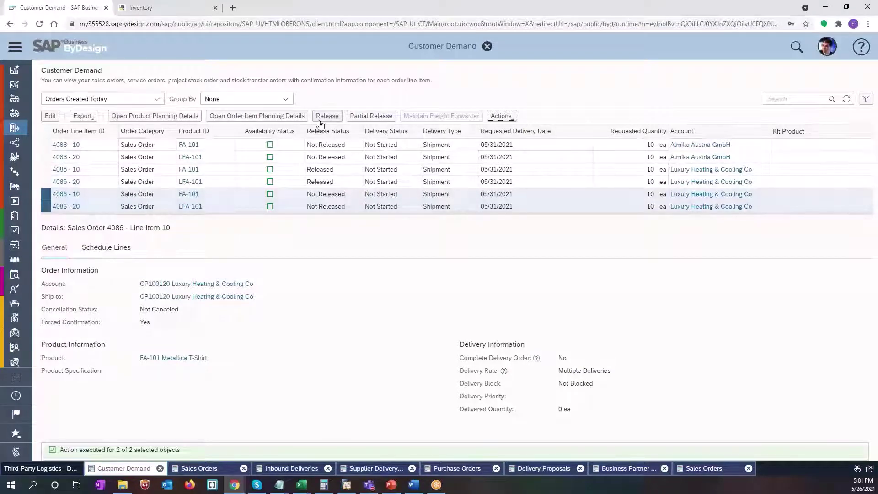
click(321, 120)
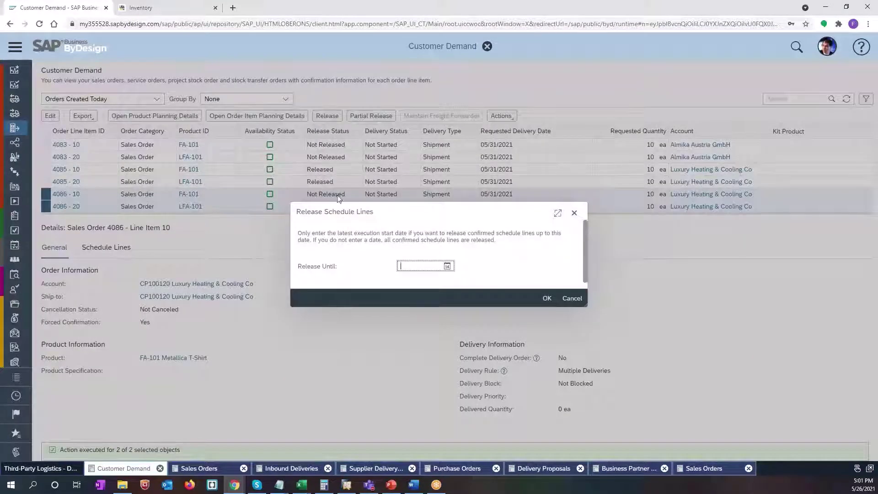
click(548, 300)
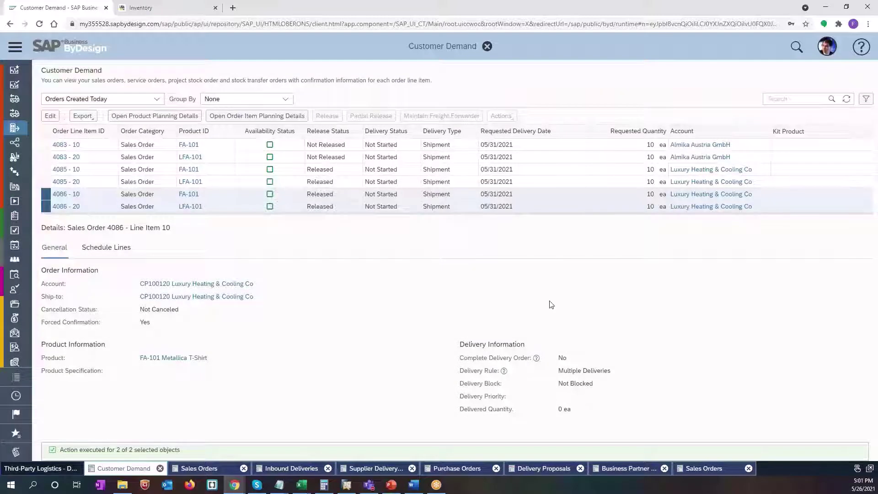
click(13, 309)
mouse_move(216, 92)
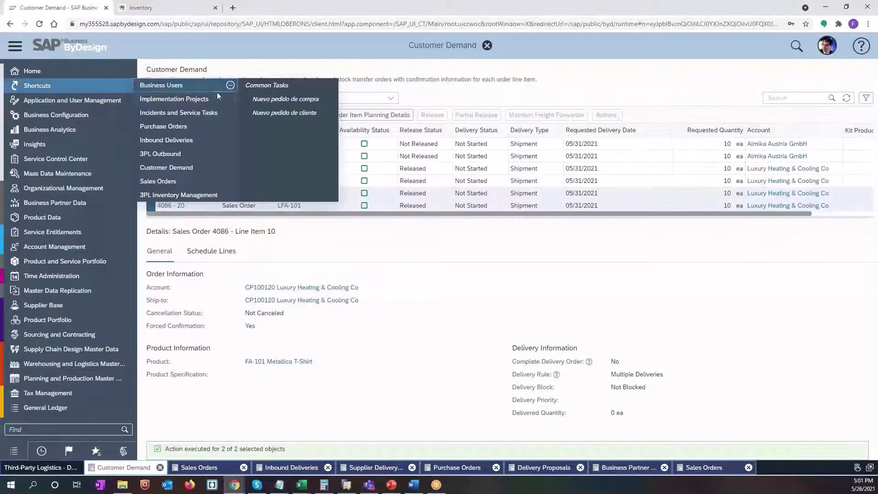
- From the sales-order proposals query, turn delivery request 21006 (order 4086) into 3PL Request 2032
click(187, 155)
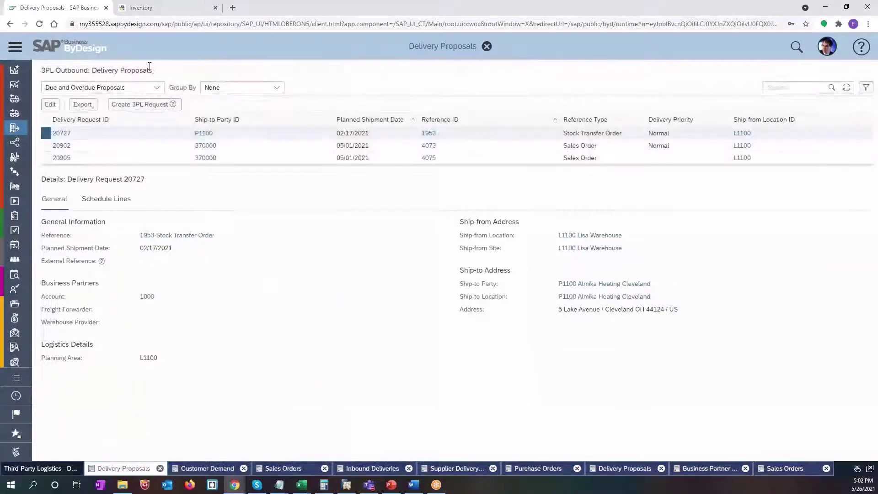
click(156, 89)
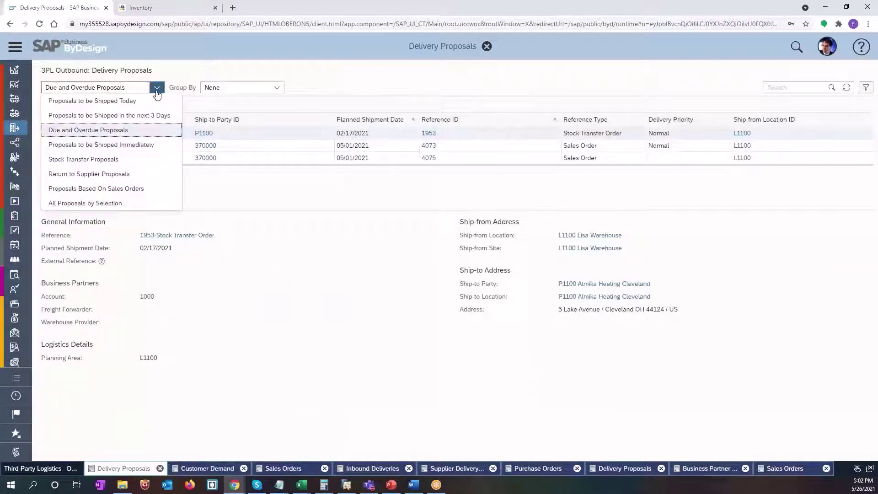
click(137, 189)
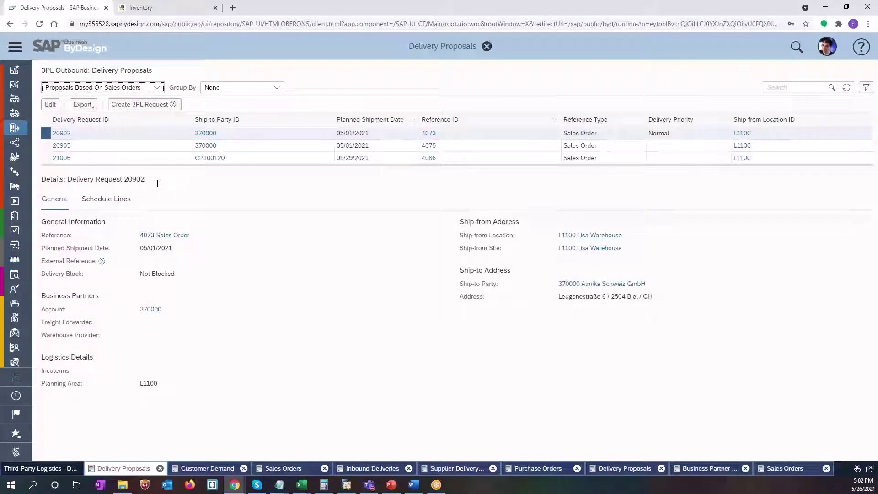
click(45, 158)
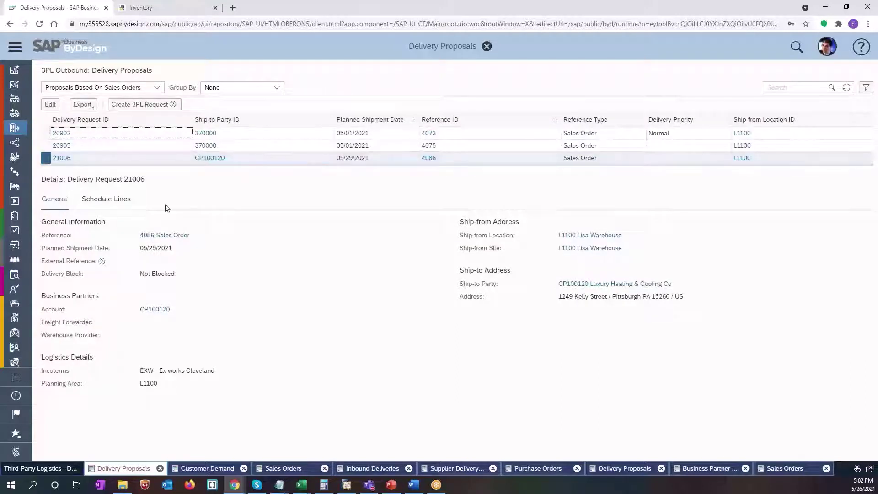
click(137, 105)
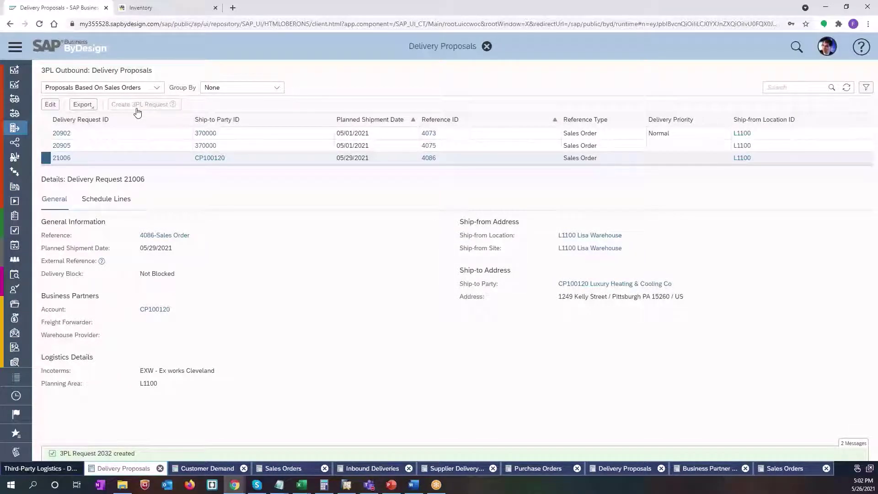
mouse_move(97, 442)
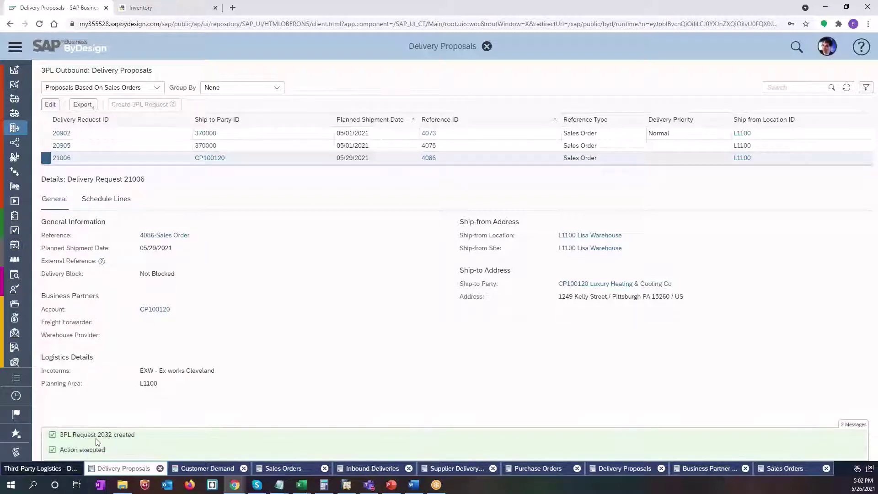
drag(98, 435, 114, 434)
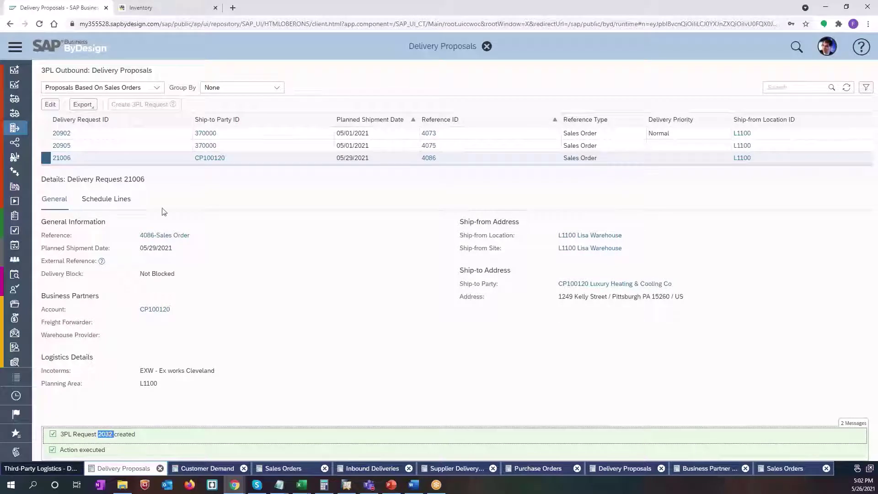
- Copy unreleased order 2032 to the released orders in Order Picking Priorities
click(165, 9)
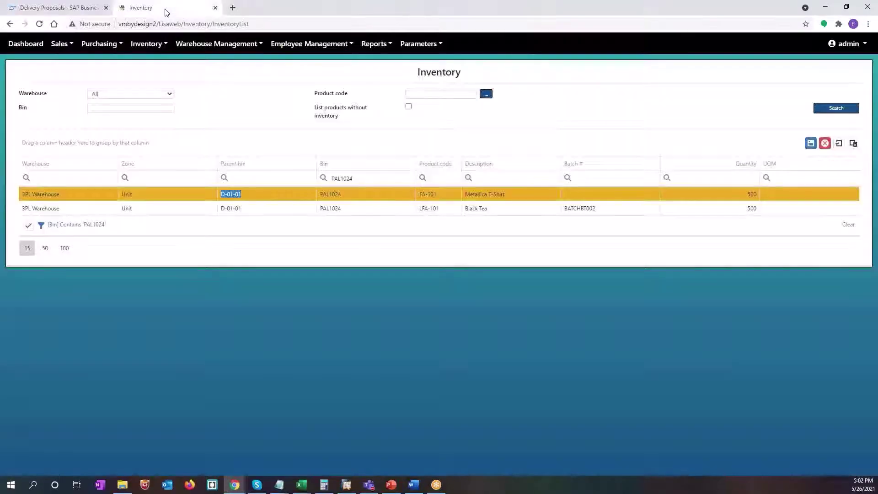
mouse_move(64, 44)
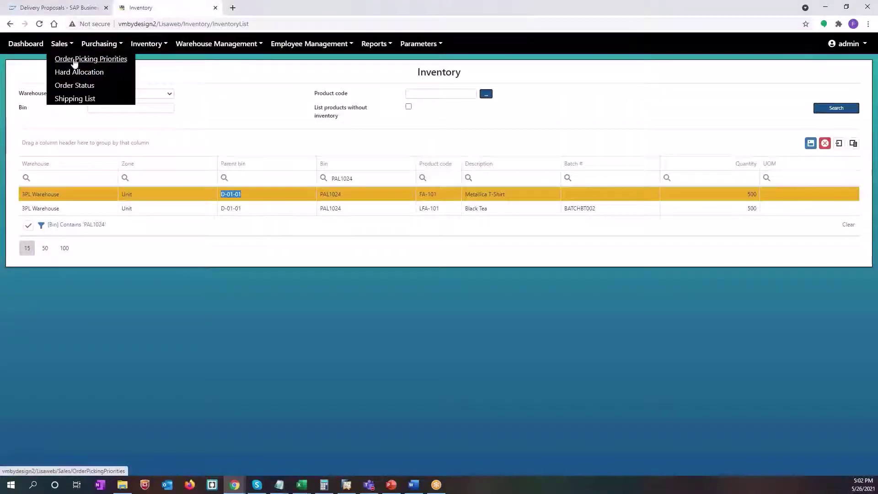
click(74, 59)
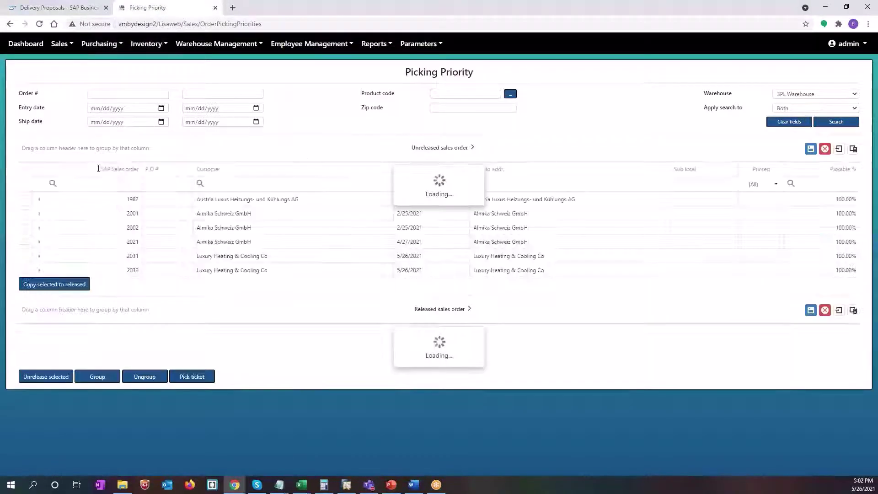
click(126, 185)
click(25, 270)
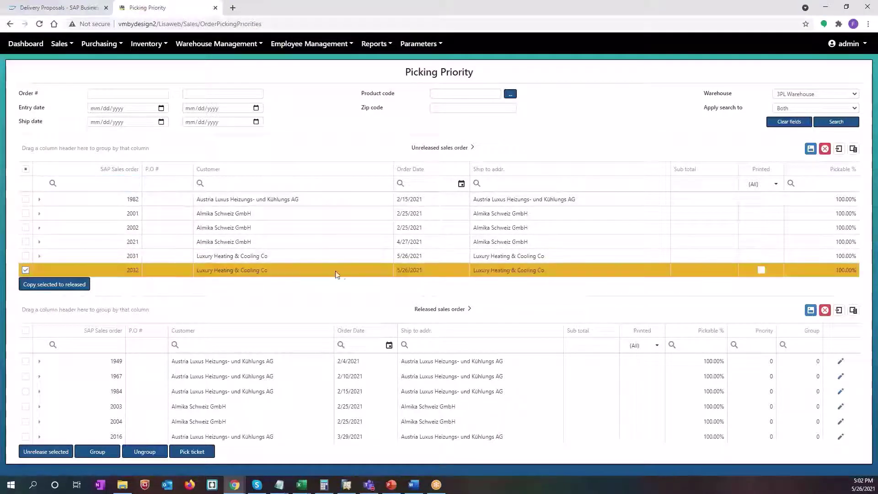
drag(123, 270, 142, 275)
click(64, 287)
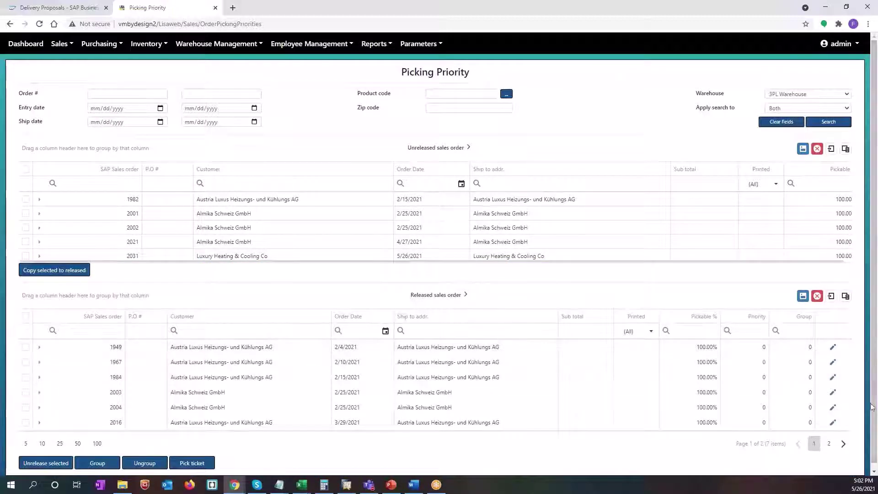
- Save the unreleased orders grid settings and open the order date filter options
scroll(871, 407, down, 1)
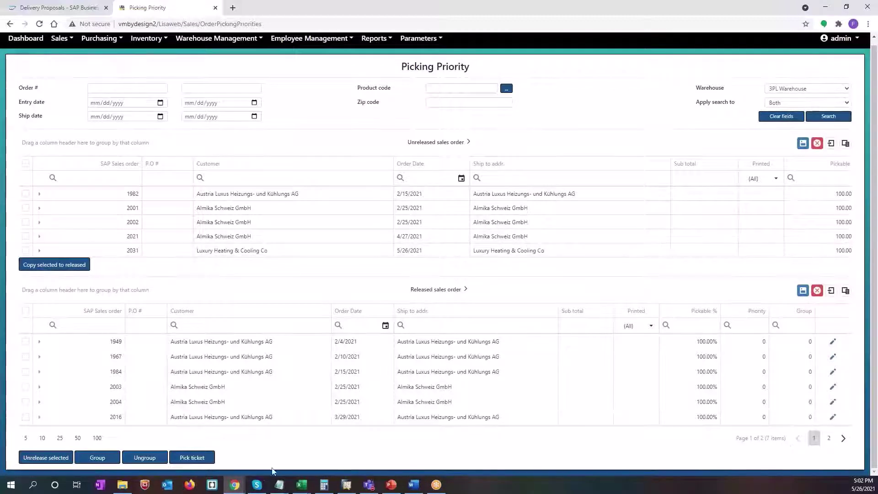
click(804, 143)
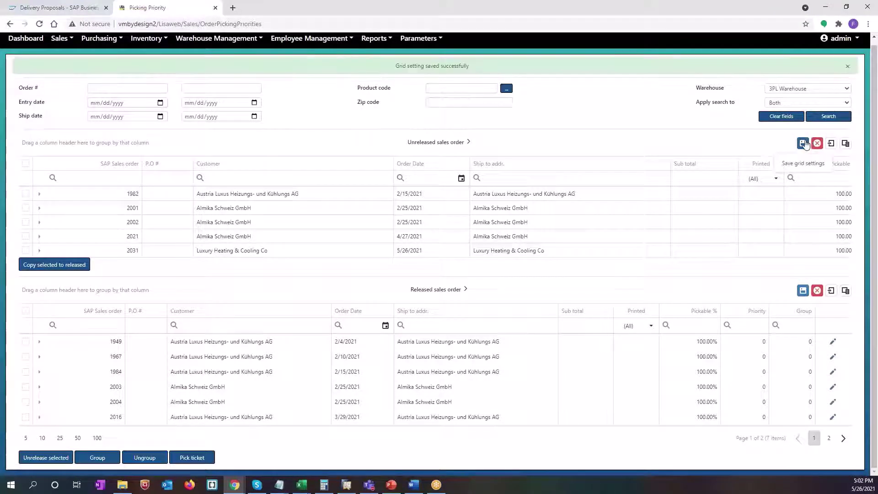
click(400, 178)
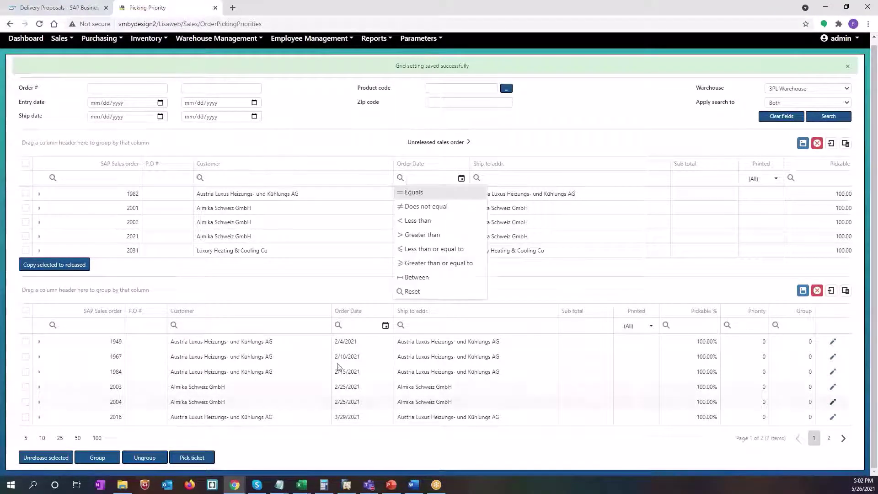
- Leave pallet put-away and start order picking for order 2032 in the Unit zone
mouse_move(238, 489)
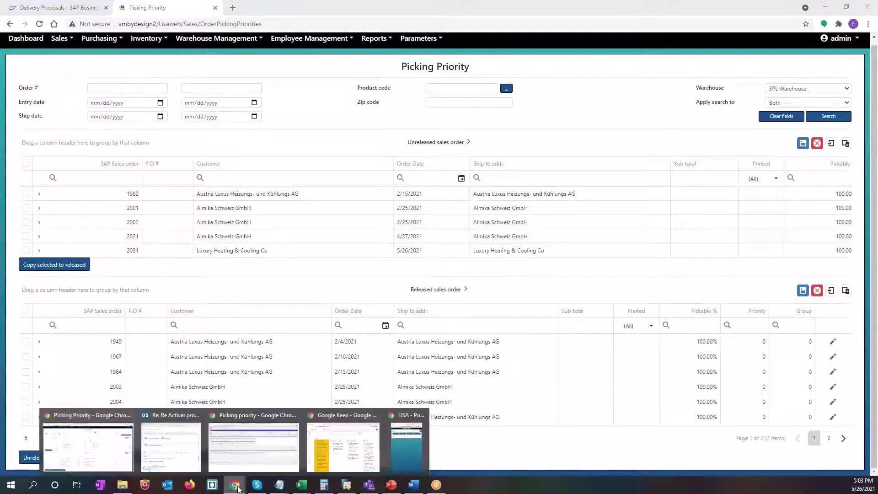
click(400, 458)
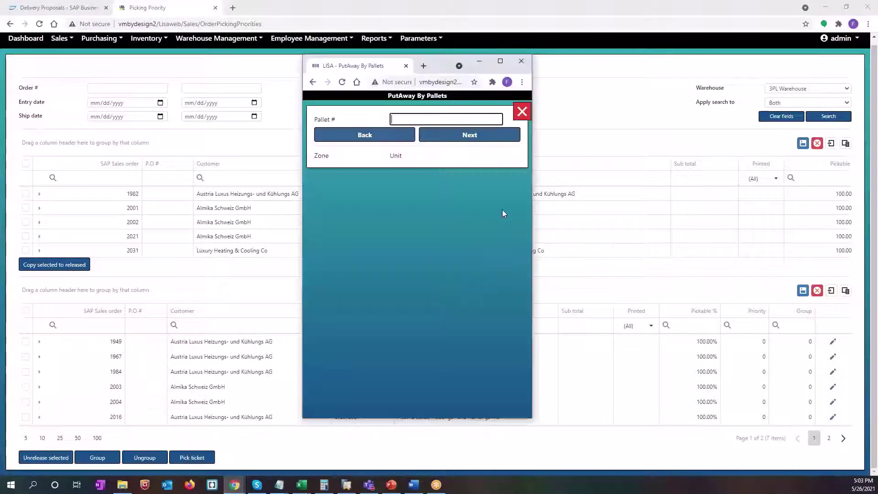
click(521, 112)
click(467, 176)
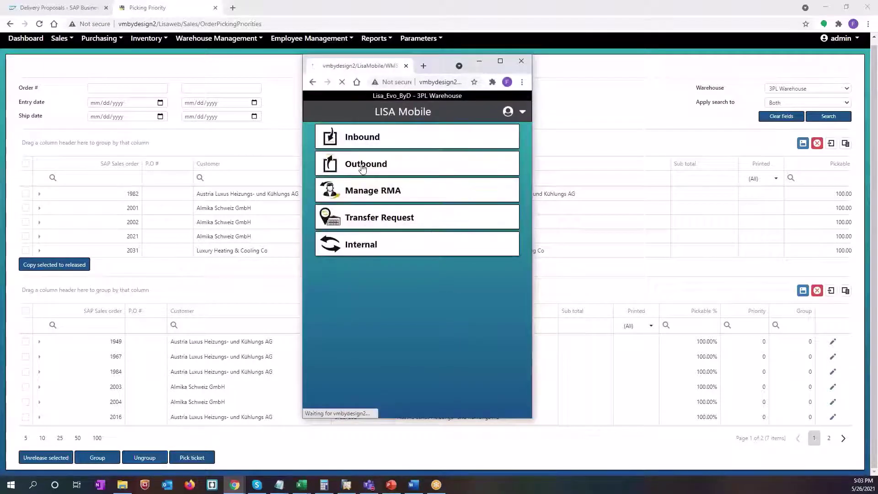
click(363, 167)
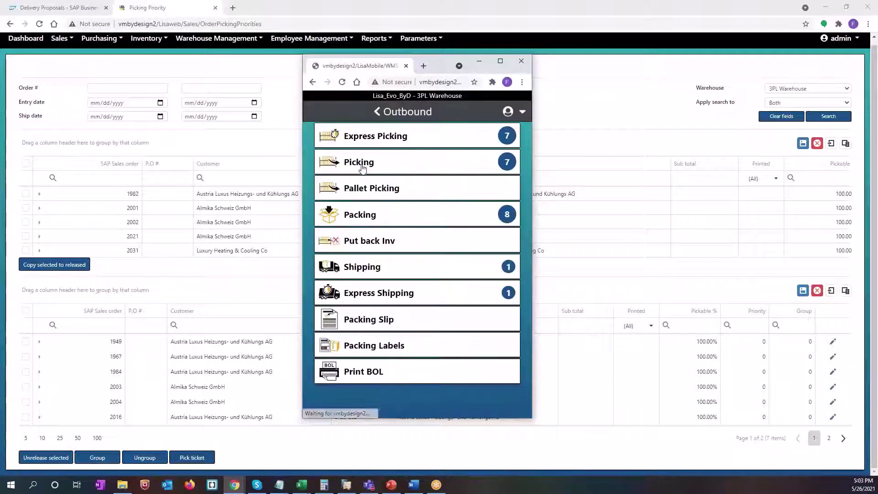
click(398, 167)
click(423, 118)
click(413, 175)
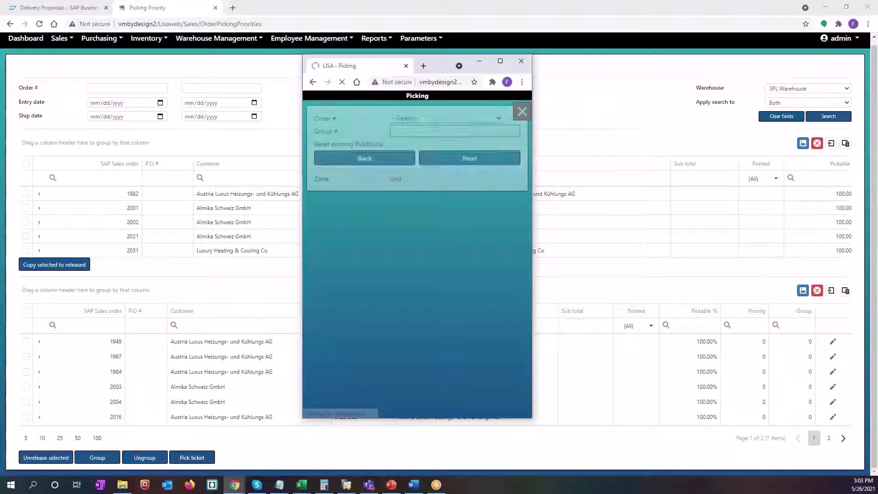
click(460, 117)
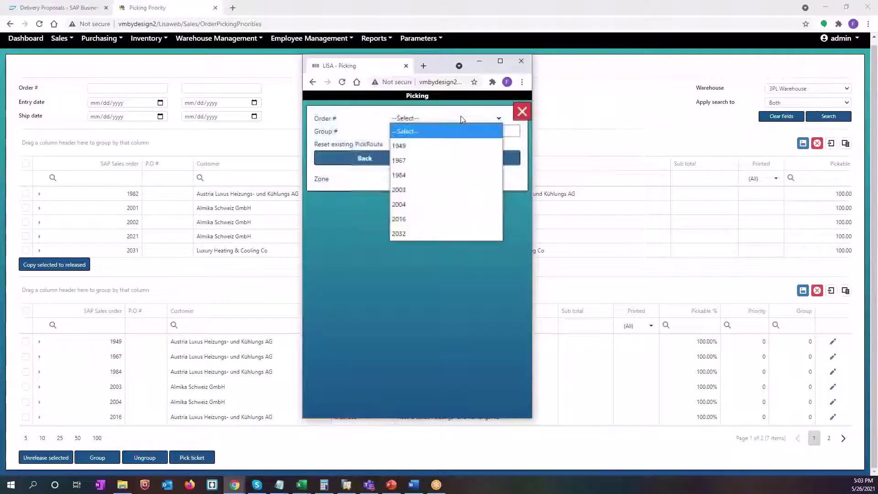
click(435, 233)
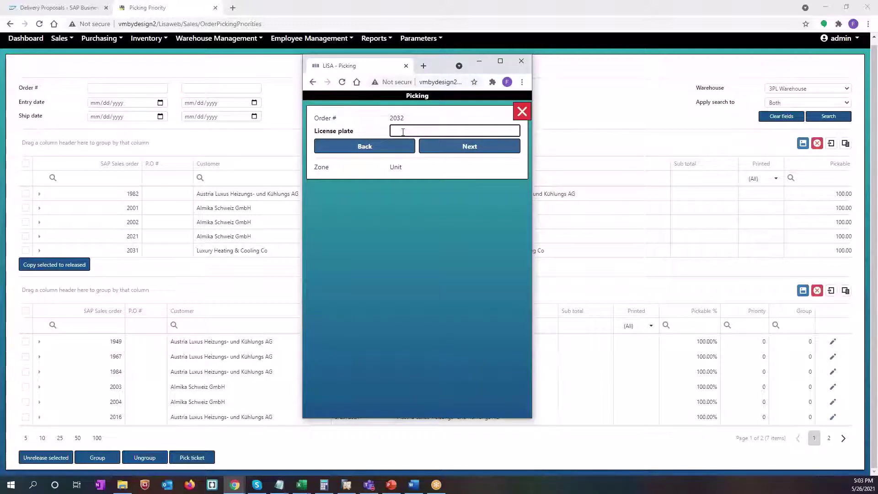
- Enter license plate PACKING and confirm bin PAL1024
text(PACKING)
key(Return)
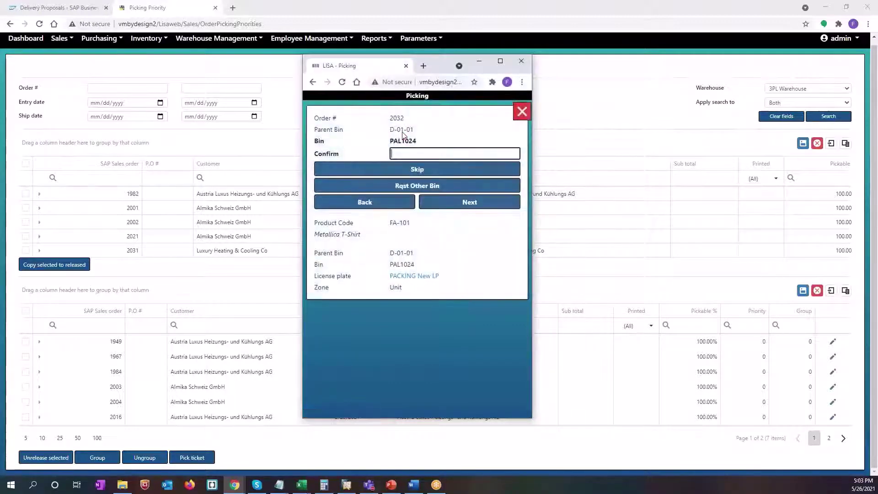
drag(416, 142, 388, 145)
click(404, 155)
key(ctrl+v)
key(Return)
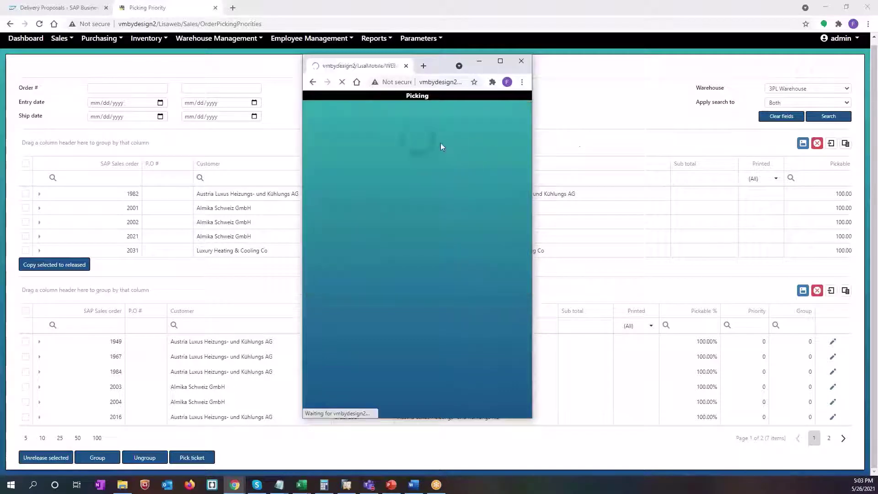
- Confirm product FA-101 and pick quantity 10
drag(392, 130, 412, 130)
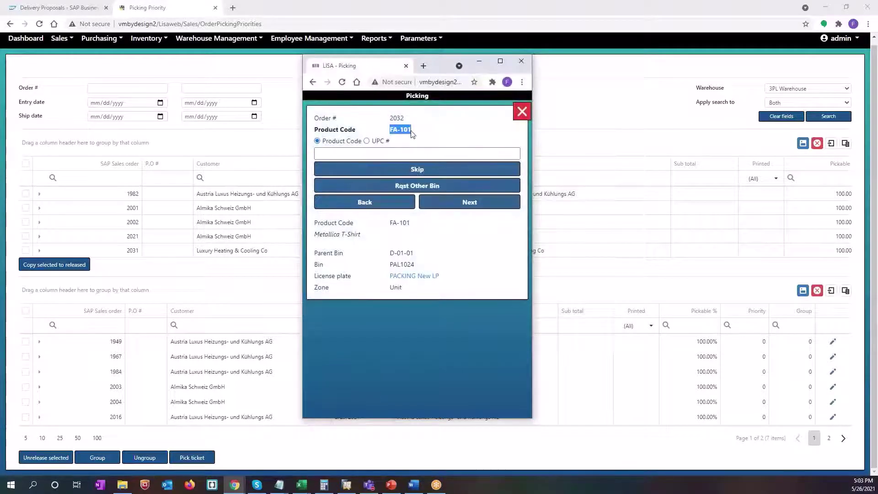
key(ctrl+c)
click(413, 154)
key(ctrl+v)
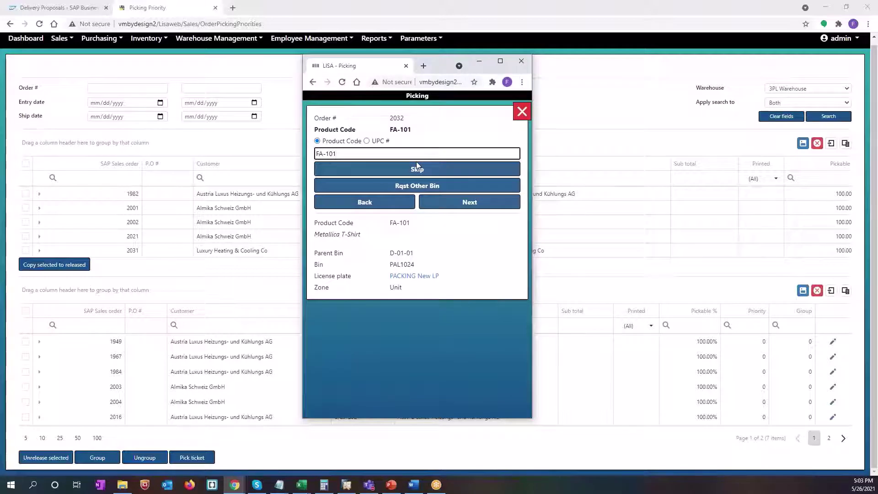
key(Return)
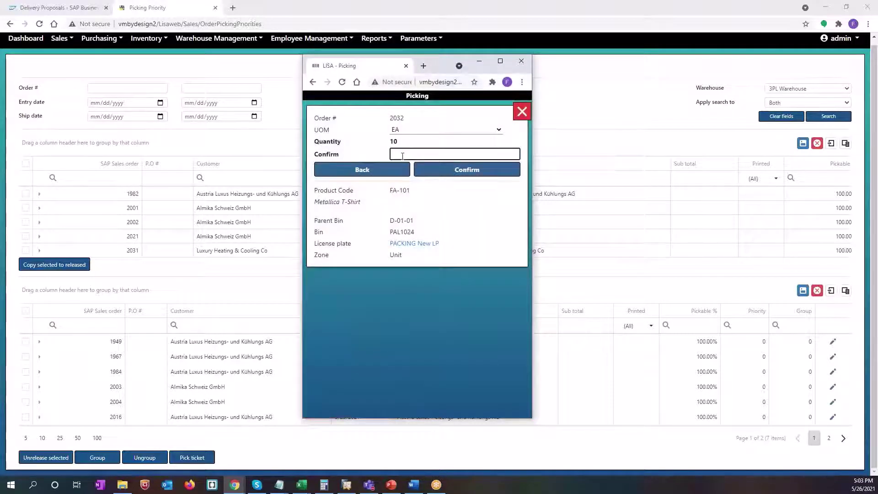
click(455, 171)
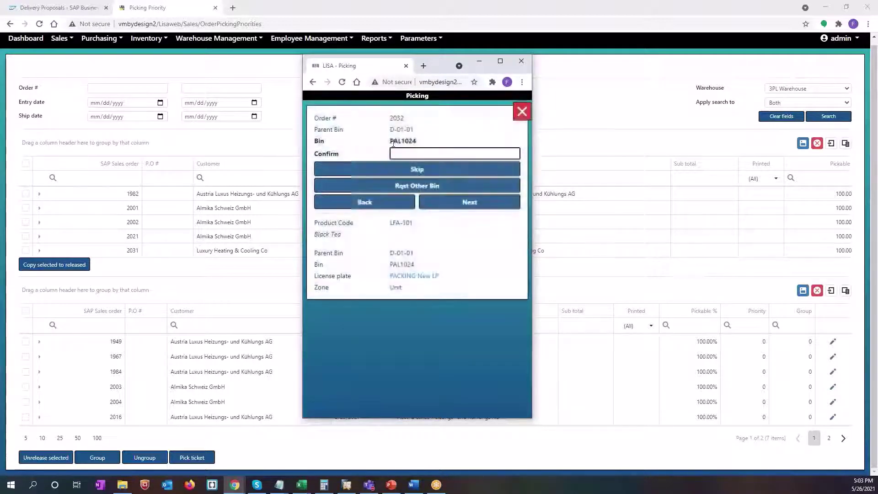
- Confirm bin PAL1024 and product code LFA-101
drag(390, 142, 418, 148)
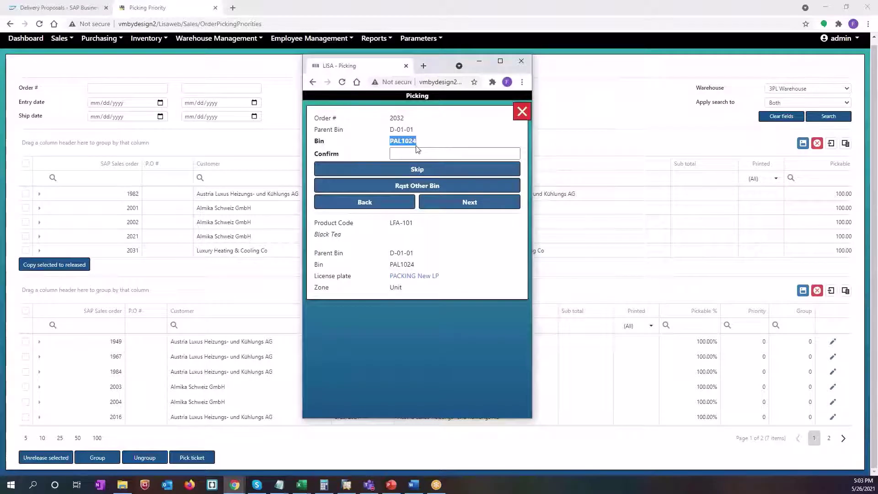
click(415, 155)
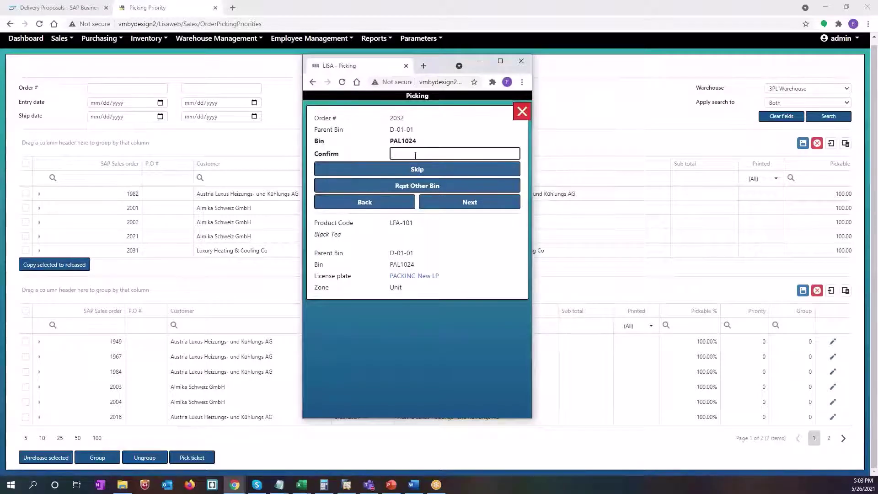
key(ctrl+v)
key(Return)
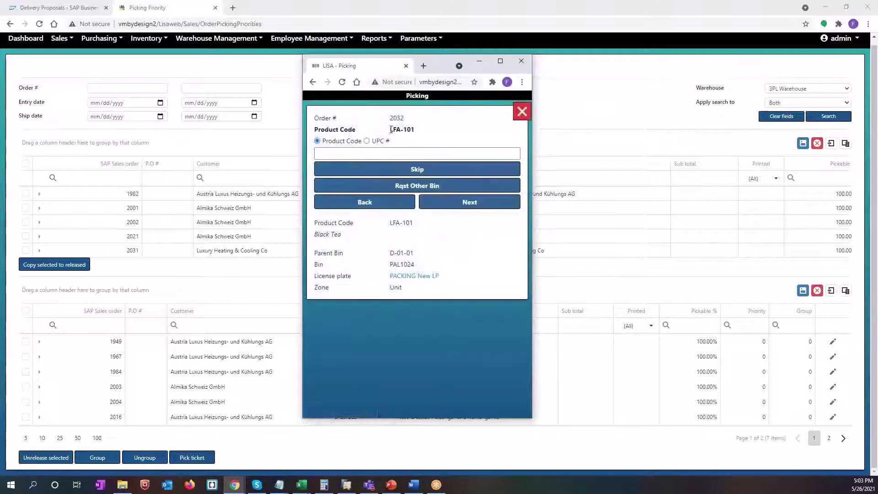
drag(391, 130, 415, 130)
drag(314, 236, 341, 235)
drag(389, 129, 412, 131)
key(ctrl+c)
click(408, 153)
key(ctrl+v)
key(Return)
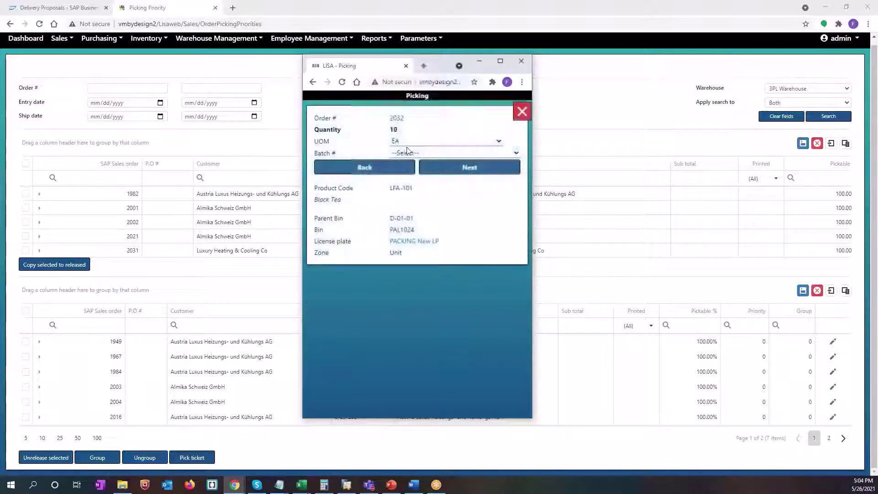
- Pick 10 from batch BATCHBT002 and acknowledge the order fully picked
click(407, 152)
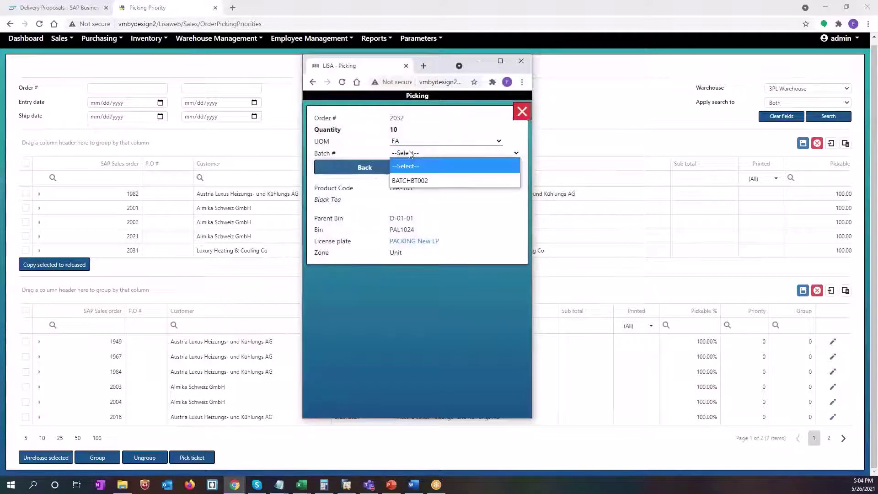
click(404, 182)
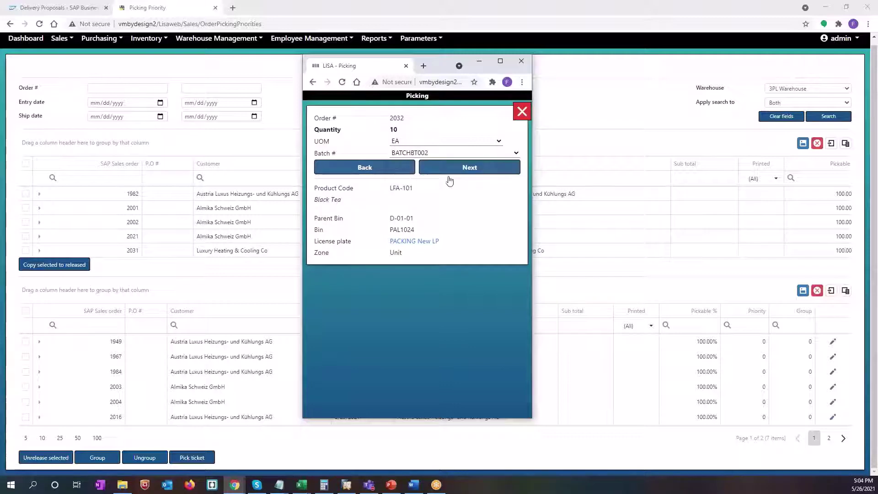
click(464, 173)
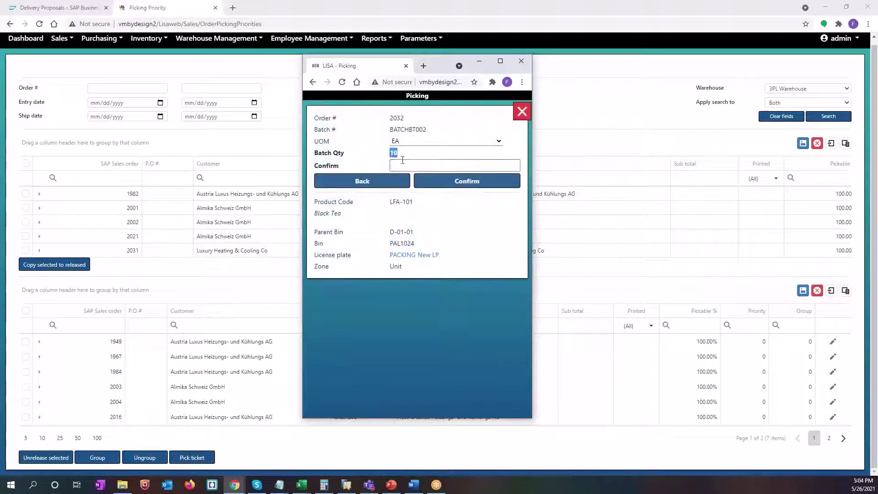
click(404, 167)
text(10)
click(445, 185)
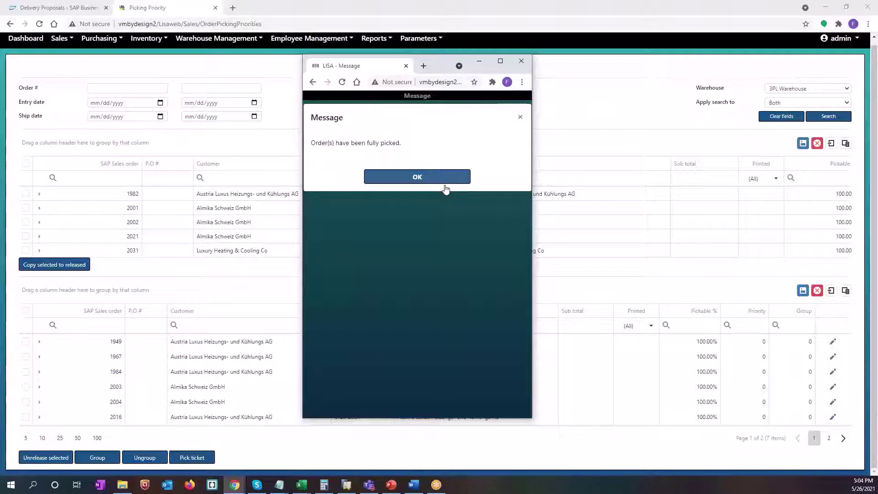
click(438, 179)
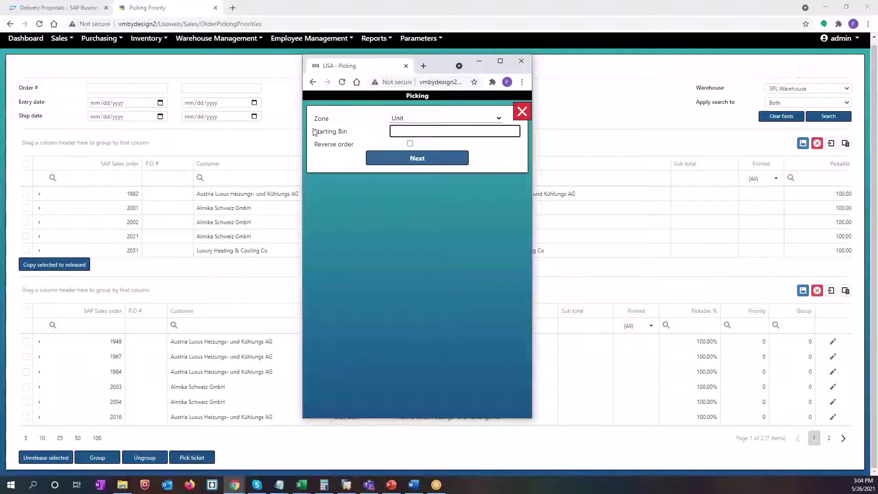
- Leave the picking session and open packing for order 2032
click(521, 111)
click(475, 177)
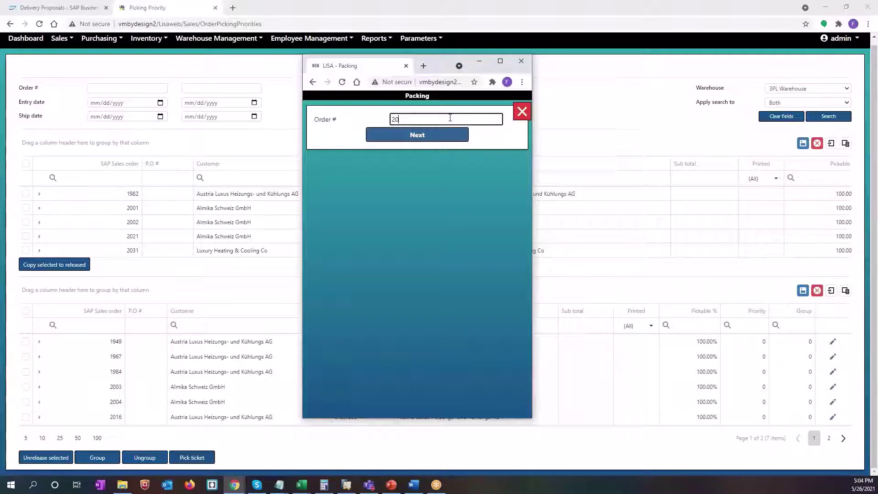
click(446, 136)
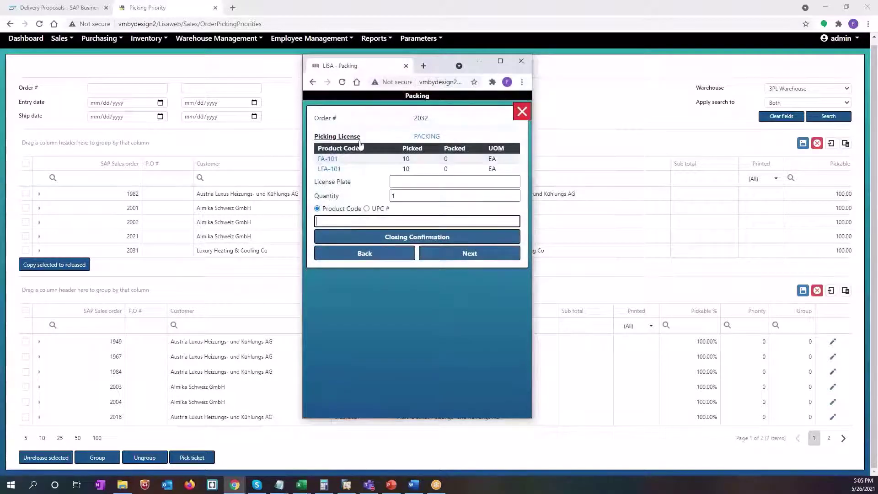
- Pack one FA-101 onto PACKING and one LFA-101 from batch BATCHBT002
click(329, 160)
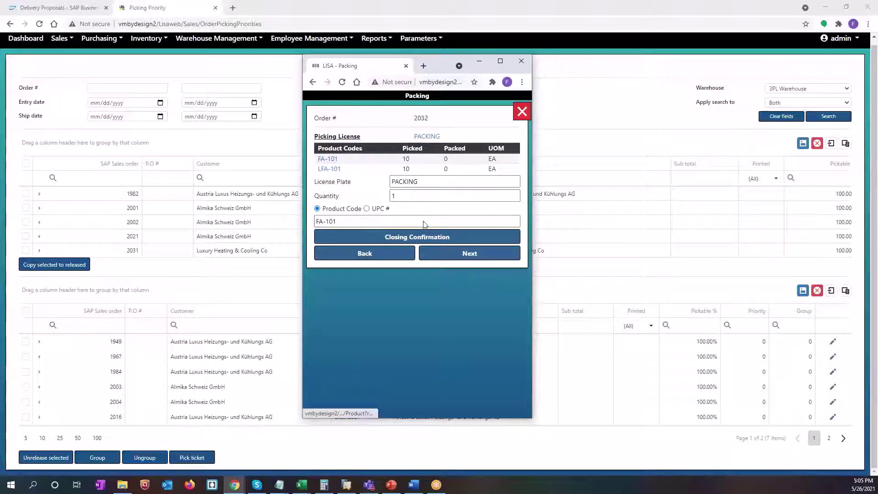
click(448, 255)
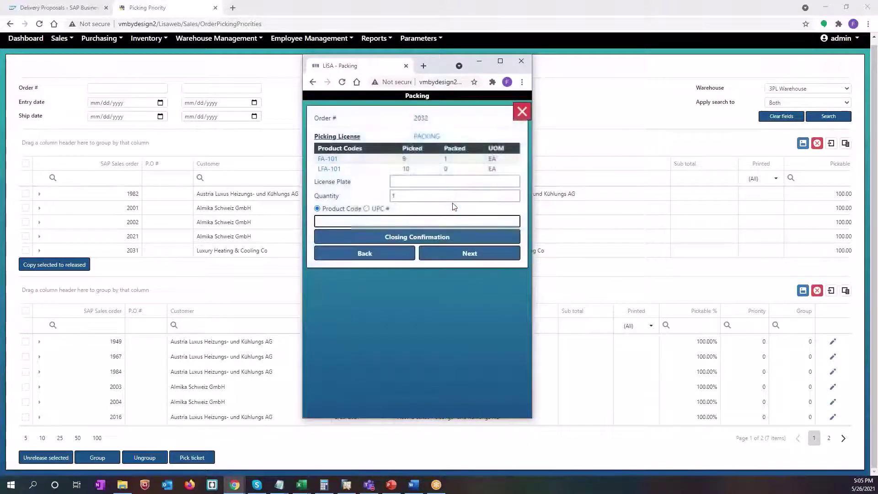
click(439, 197)
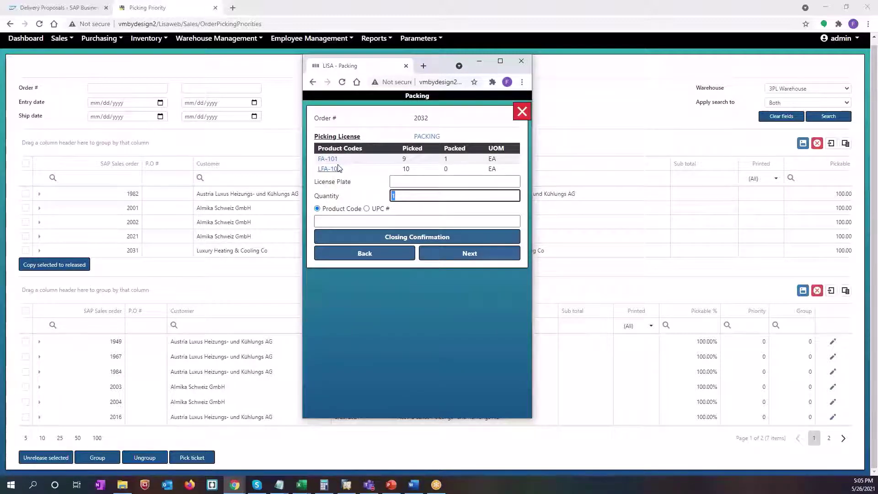
click(357, 220)
text(FA-101)
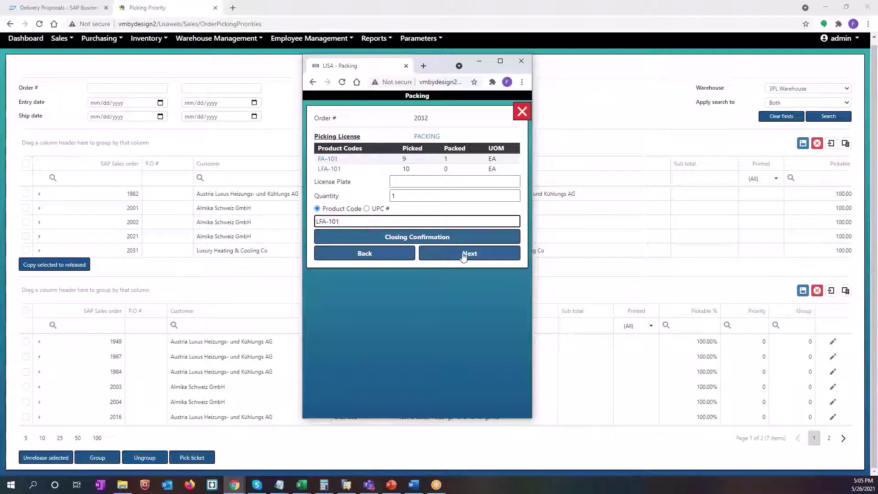
click(465, 254)
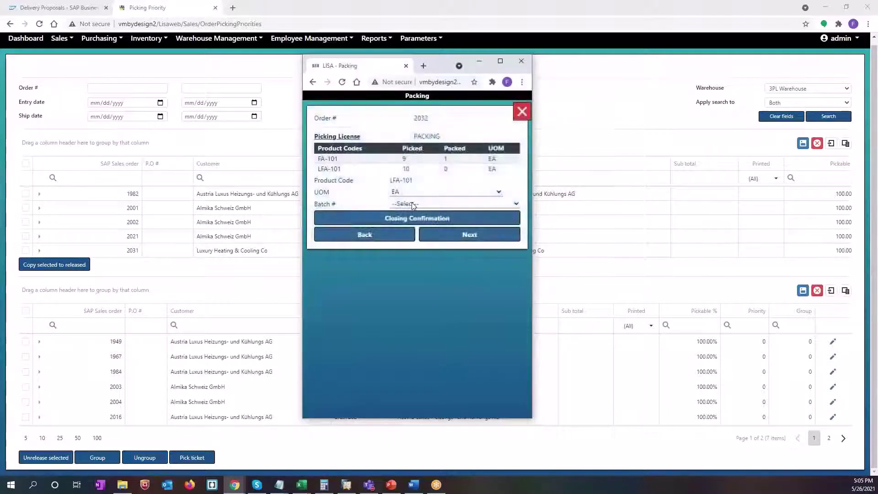
click(414, 203)
click(419, 231)
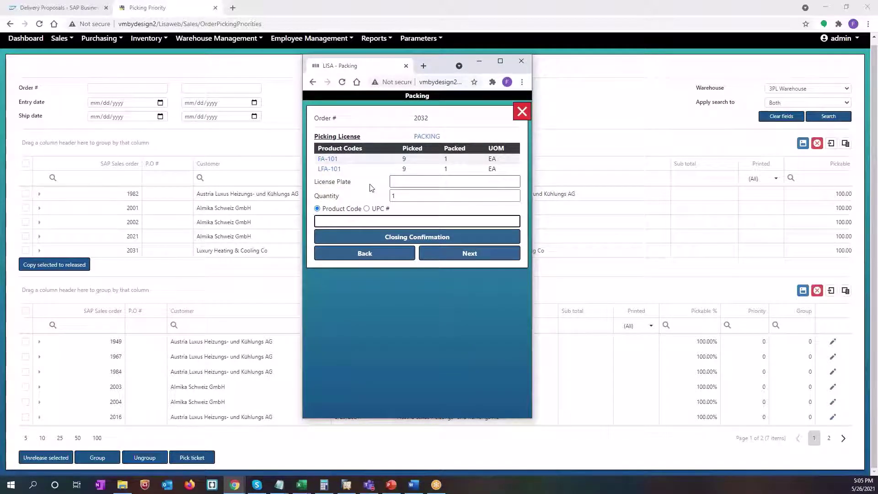
- Pack three more FA-101, verify packed counts of 4 FA-101 and 1 LFA-101
click(326, 160)
click(461, 251)
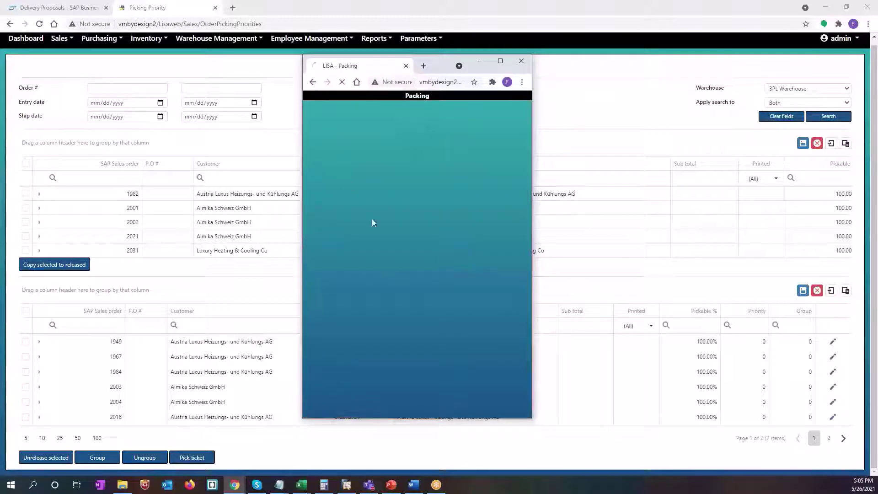
click(333, 160)
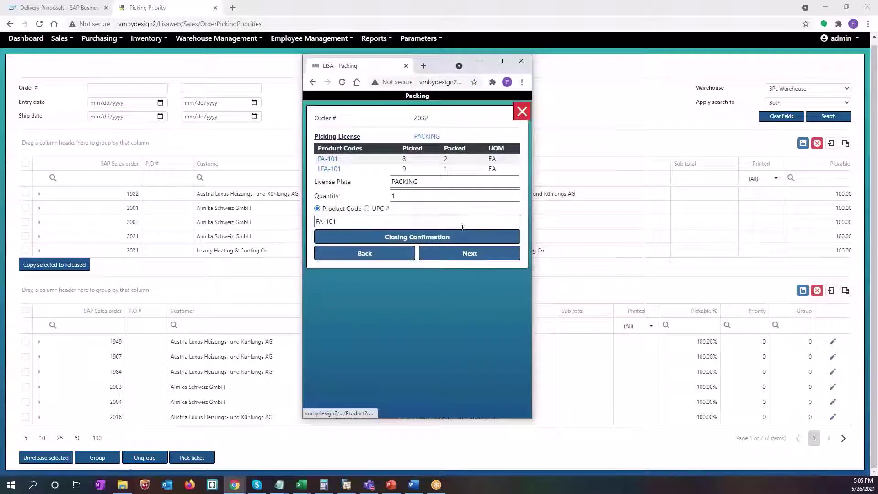
click(464, 255)
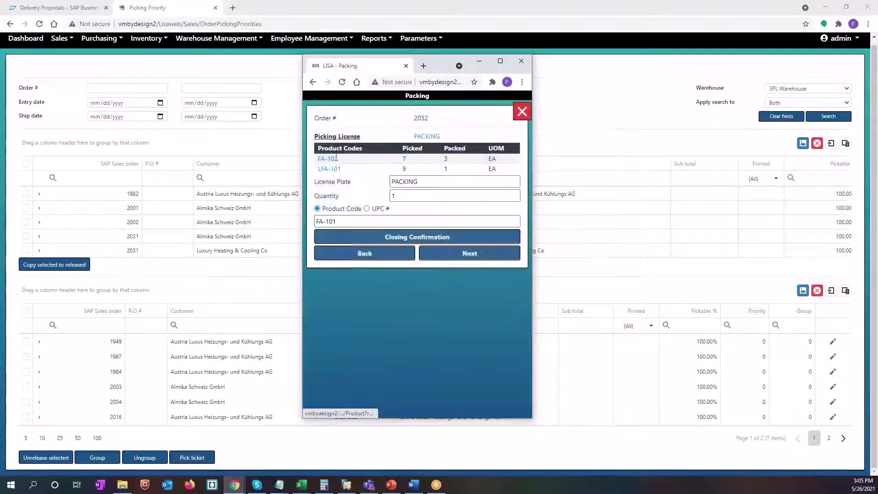
click(486, 254)
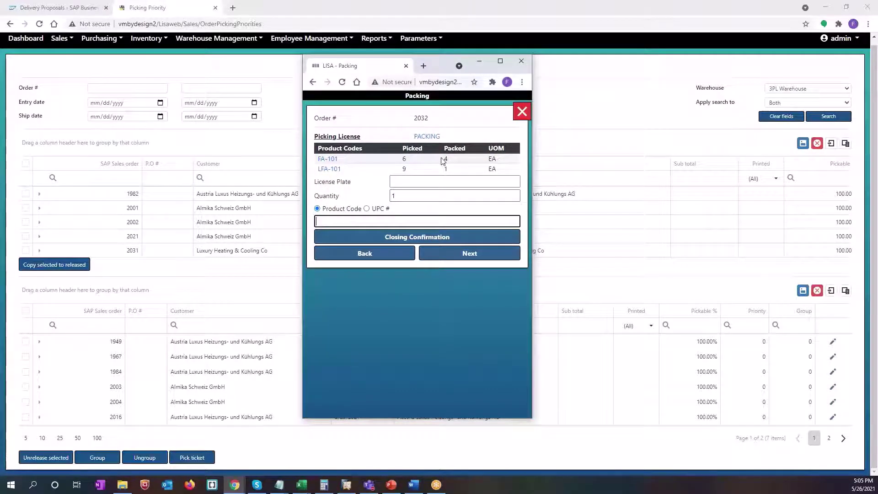
double_click(443, 159)
double_click(445, 169)
click(438, 244)
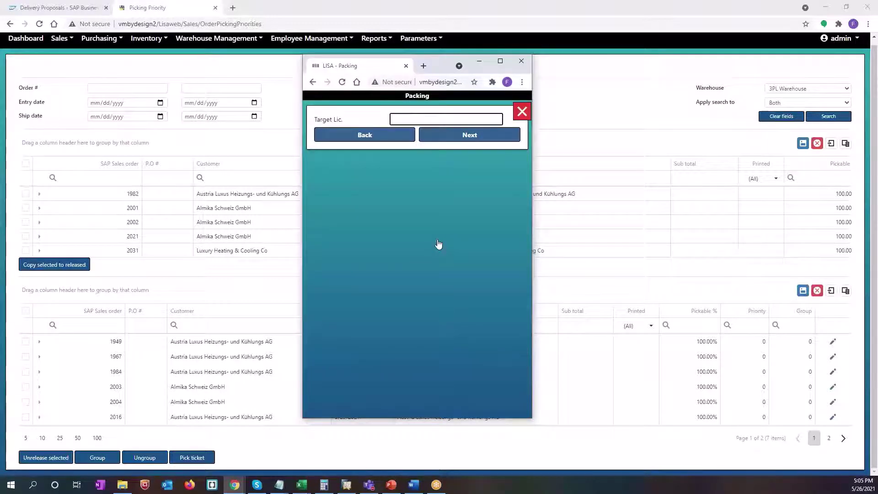
- Enter target pallet pal1, skip label printing, and cancel the packing form
text(pal1)
key(Return)
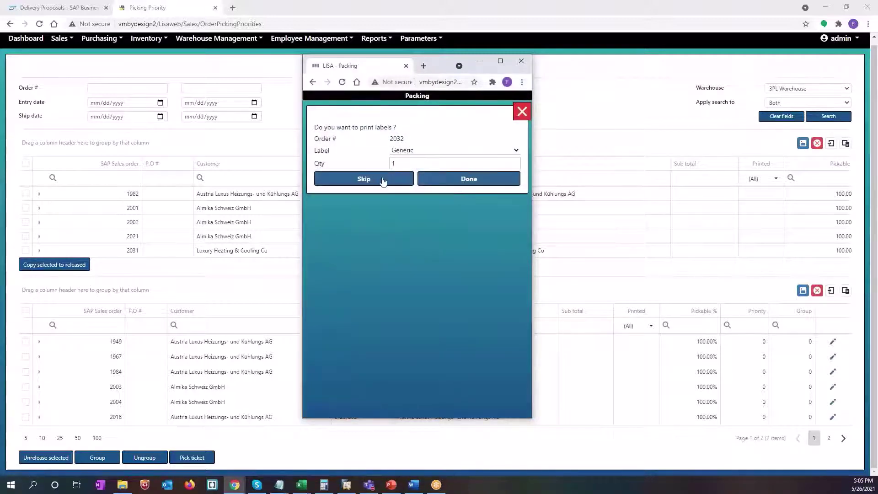
click(383, 180)
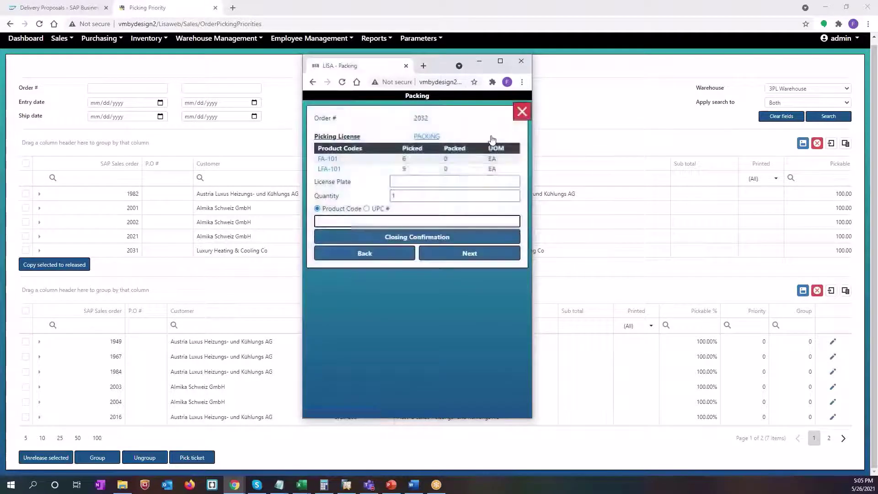
click(462, 236)
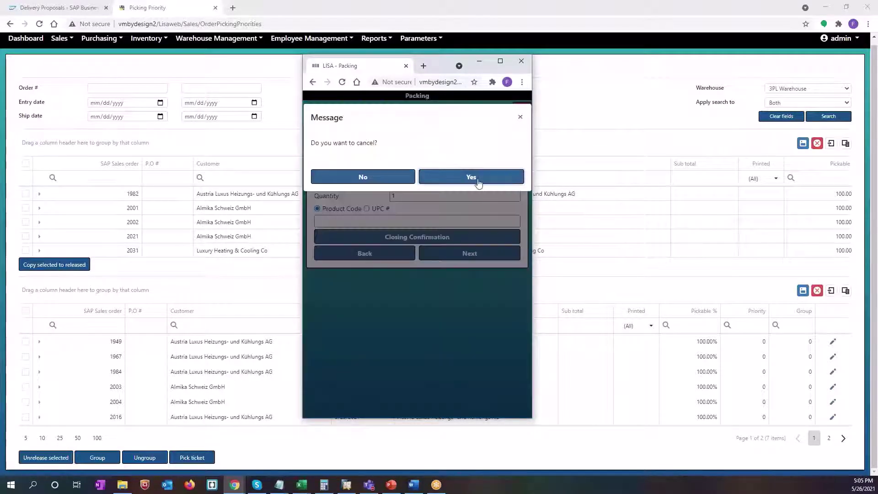
- Confirm cancelling packing and load order 2032 for shipping with carrier 0
click(477, 182)
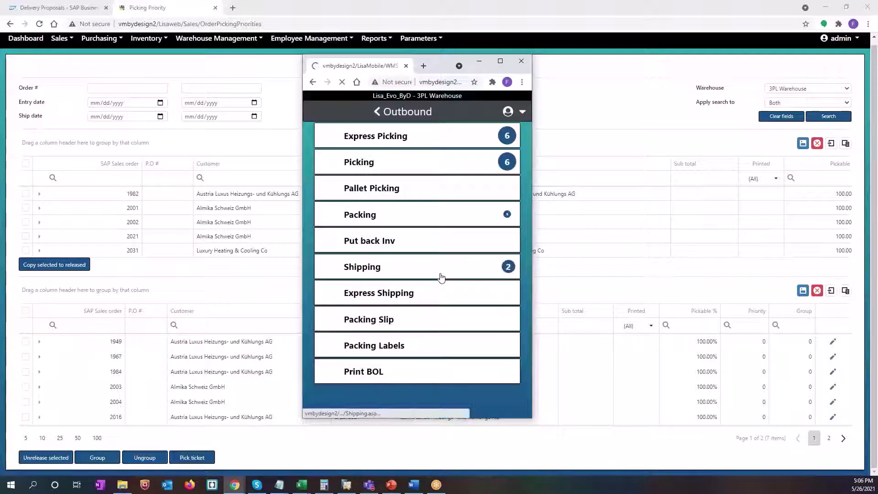
click(365, 269)
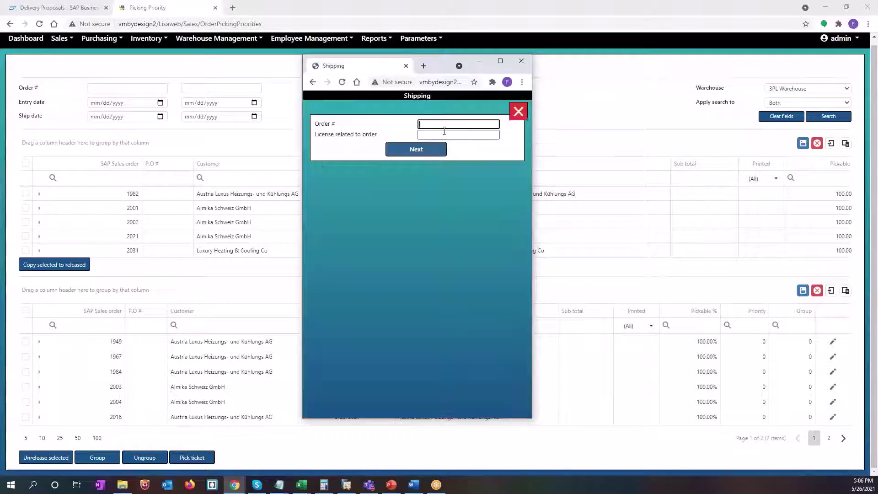
text(2032)
click(431, 152)
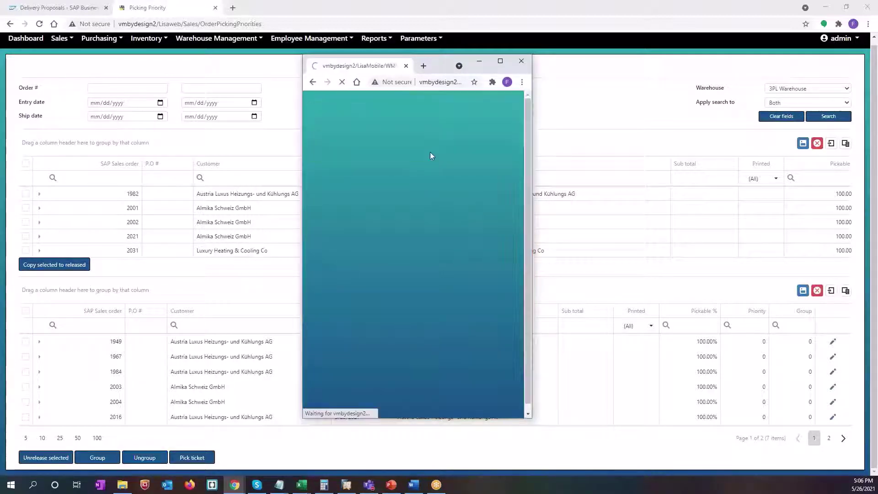
click(512, 137)
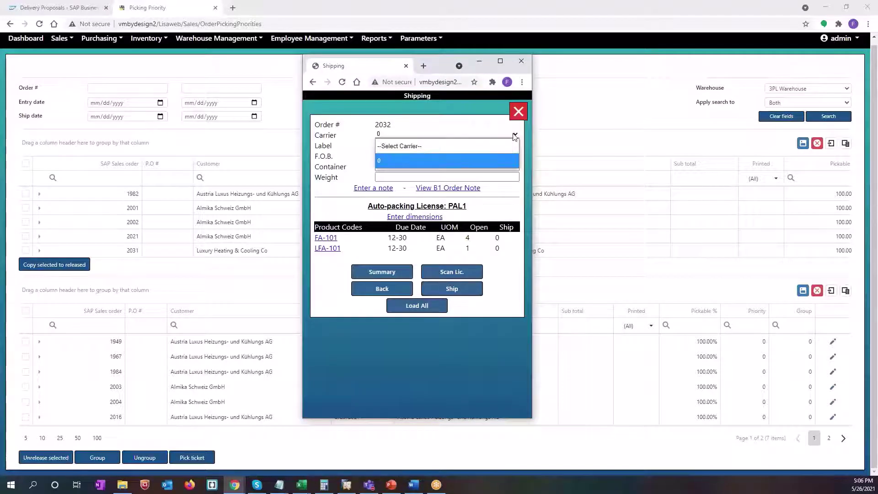
click(417, 120)
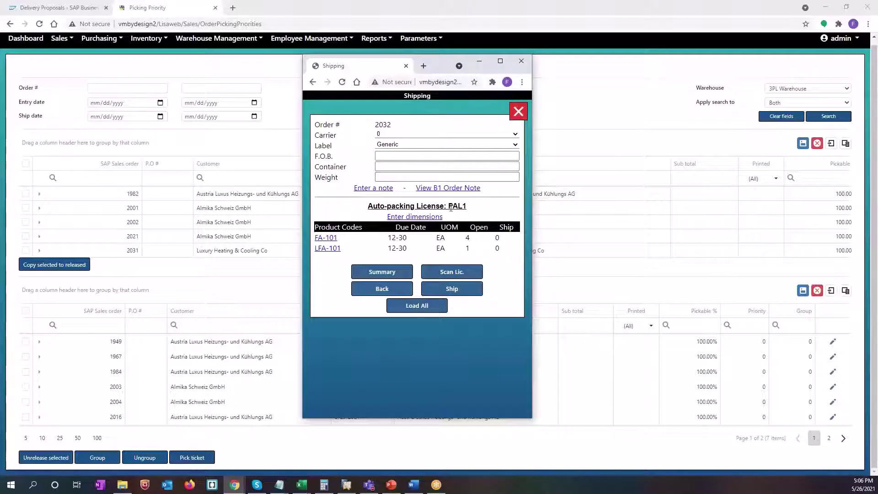
- Scan license PAL1, check ship quantities 4 FA-101 and 1 LFA-101, and ship
drag(449, 208, 468, 207)
double_click(498, 238)
double_click(502, 249)
drag(454, 207, 467, 208)
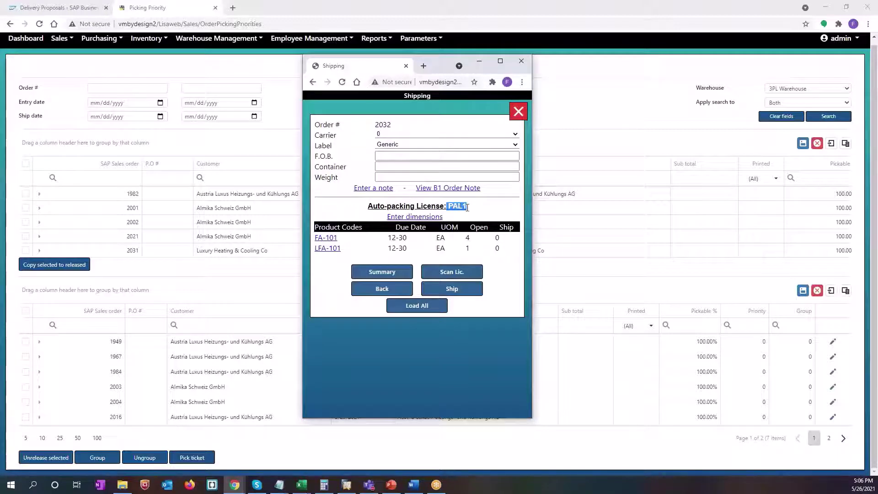
click(455, 272)
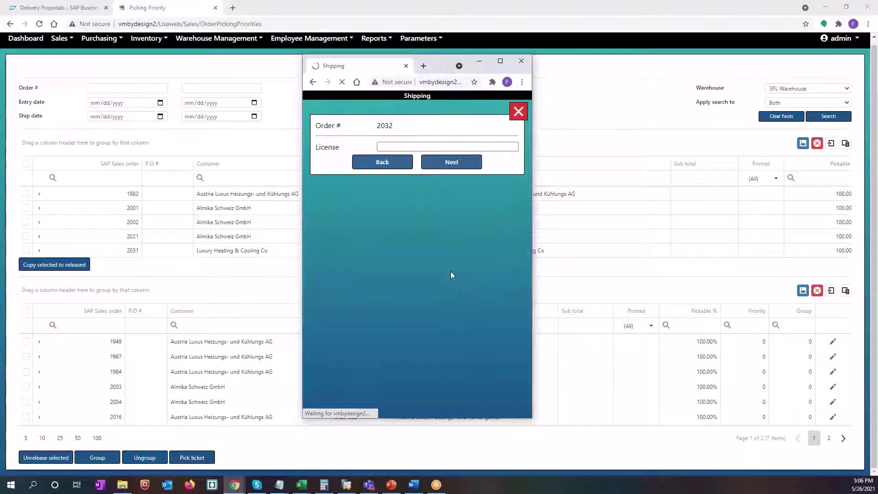
text(PAL1)
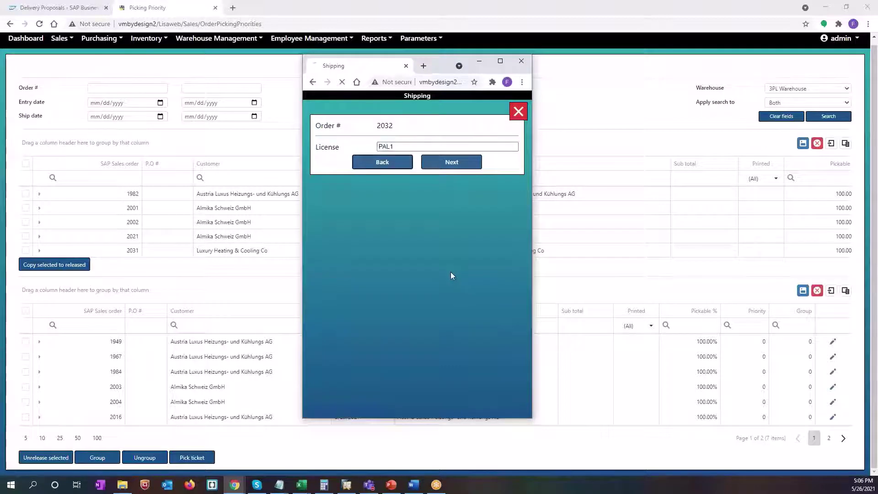
key(Return)
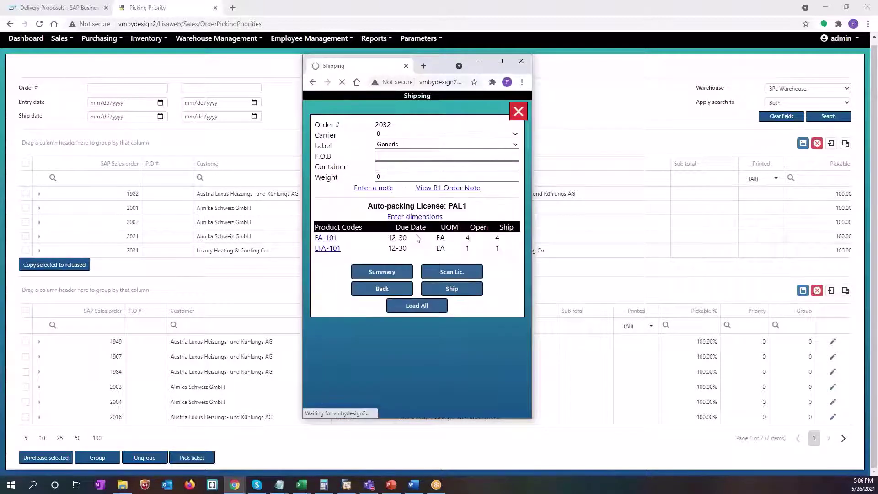
click(506, 241)
click(506, 248)
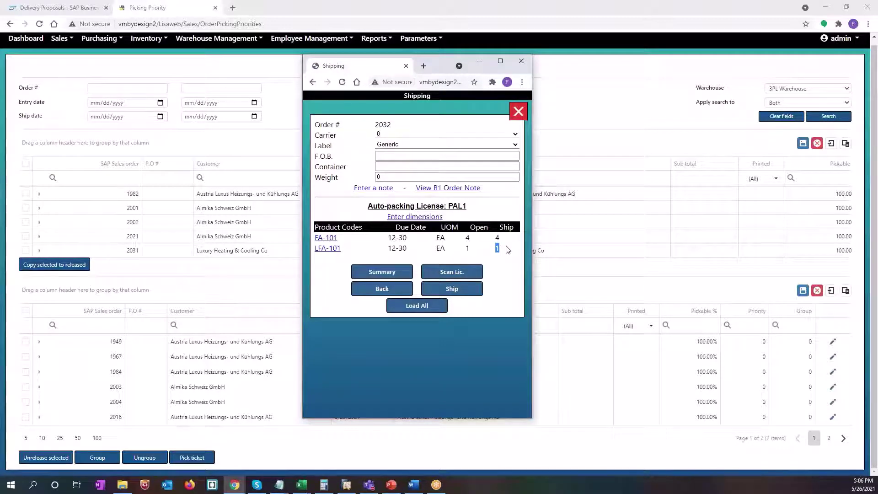
click(452, 289)
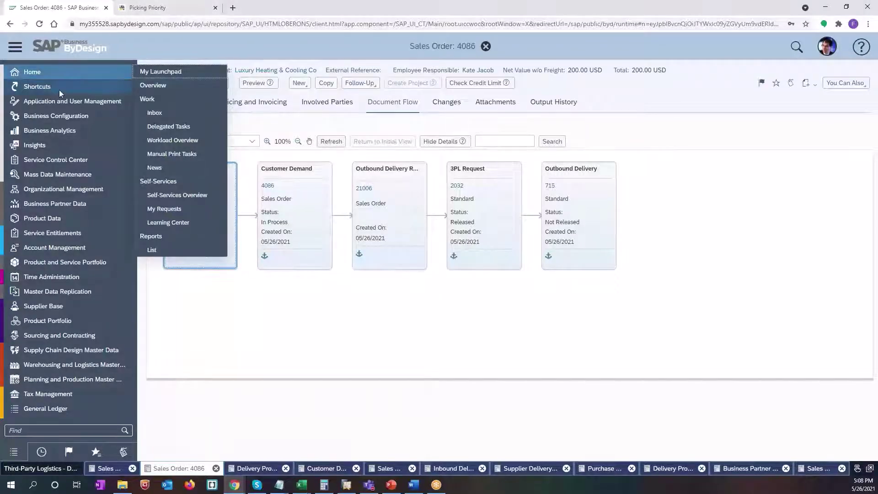
- List orders in the Sales Orders work center and open sales order 4086
mouse_move(59, 90)
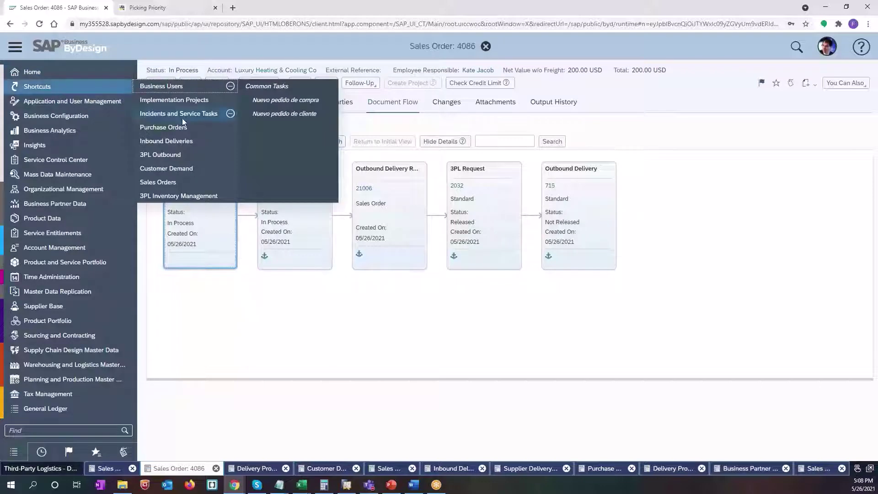
click(172, 182)
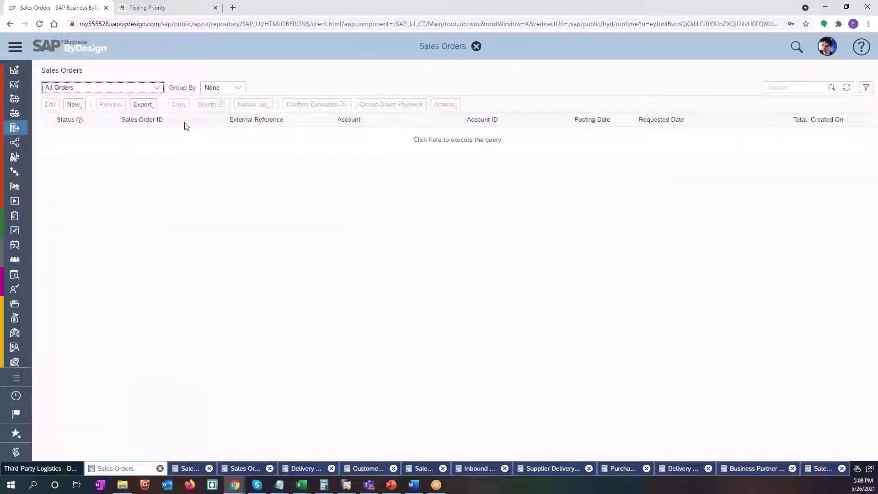
click(482, 141)
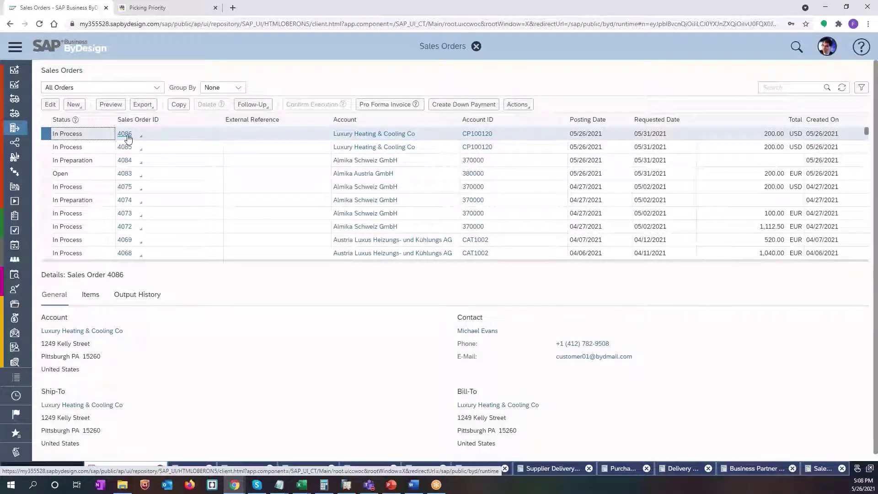
click(127, 137)
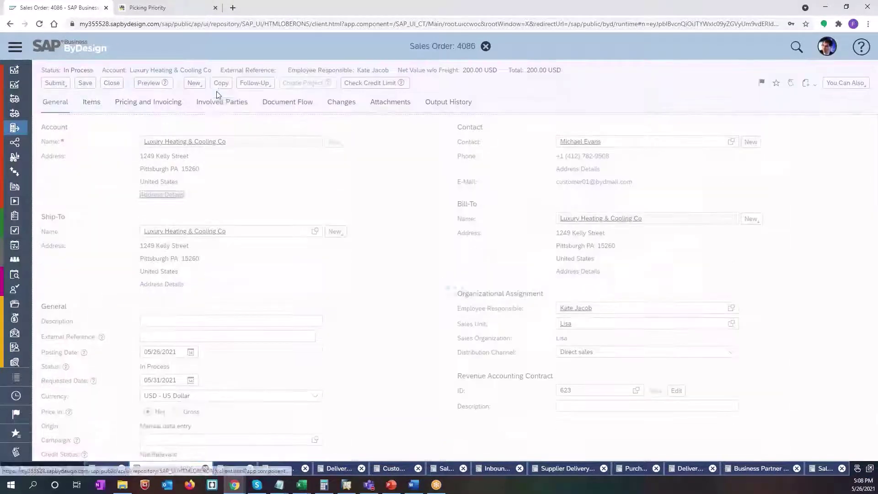
- Show the Document Flow in Extended View and select 3PL Request 2032 and Outbound Delivery 715
click(293, 105)
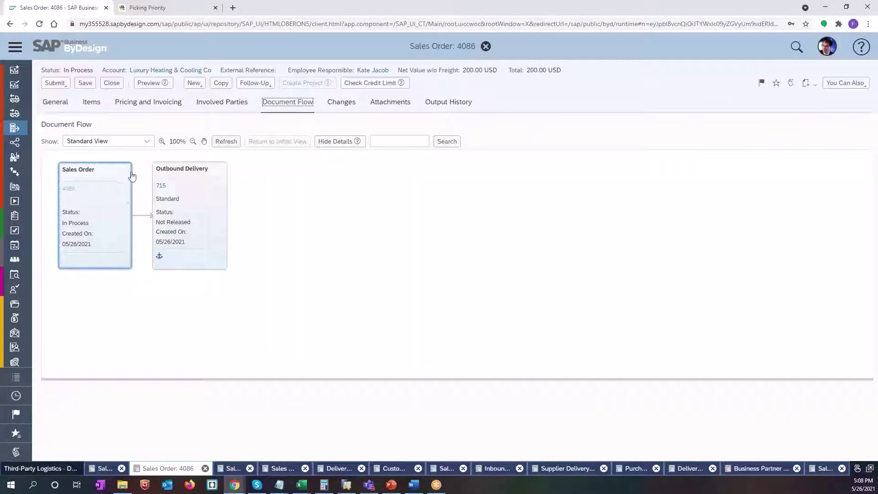
click(146, 143)
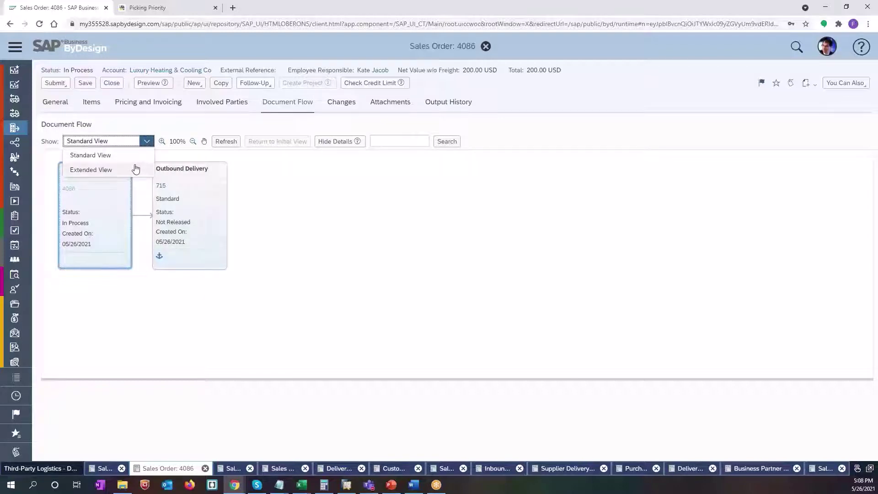
click(90, 170)
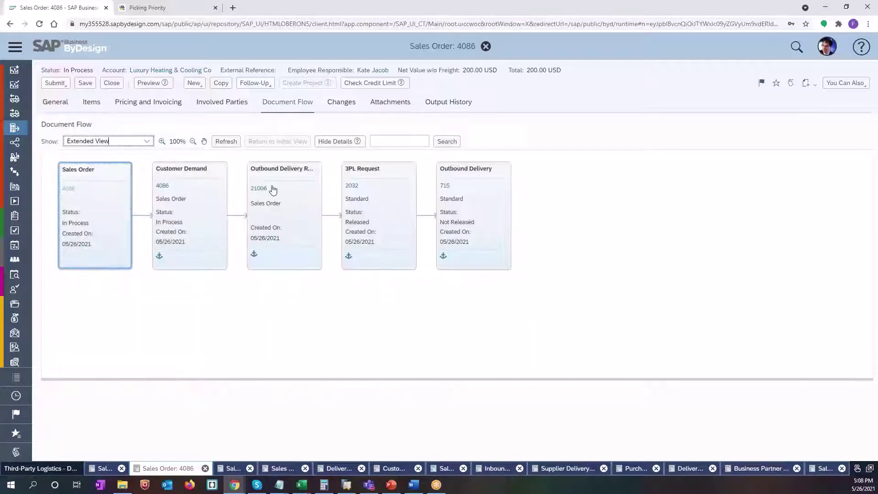
click(374, 200)
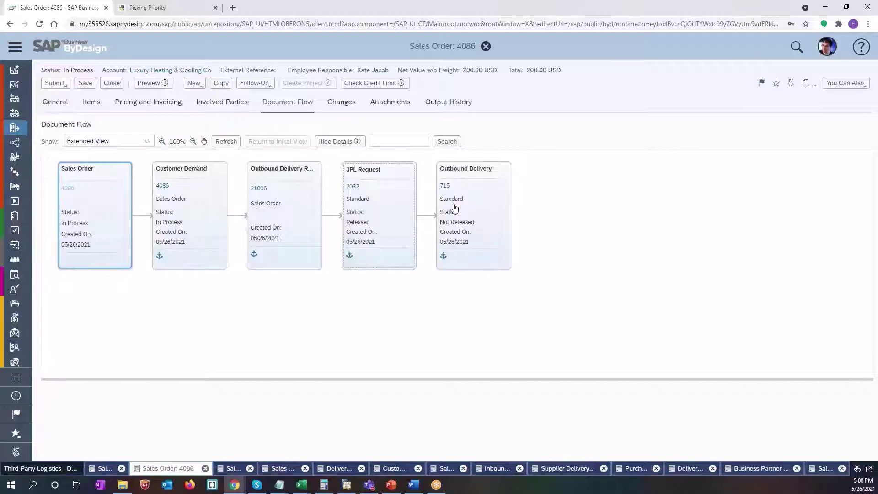
click(463, 211)
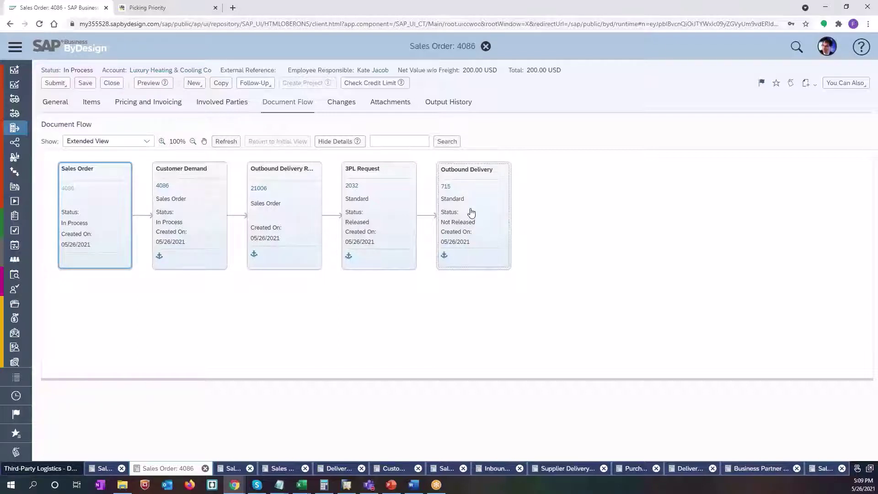
- Cancel the shipping form and go back to the main menu
mouse_move(235, 490)
click(418, 453)
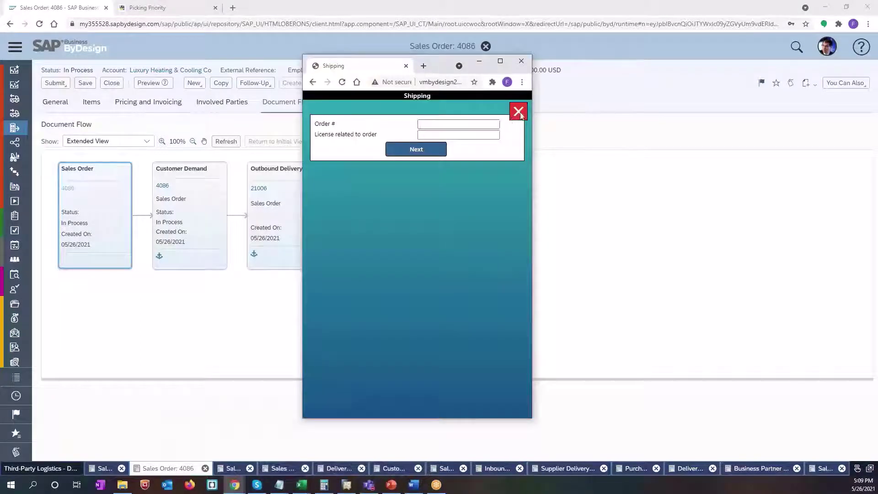
click(518, 112)
click(463, 187)
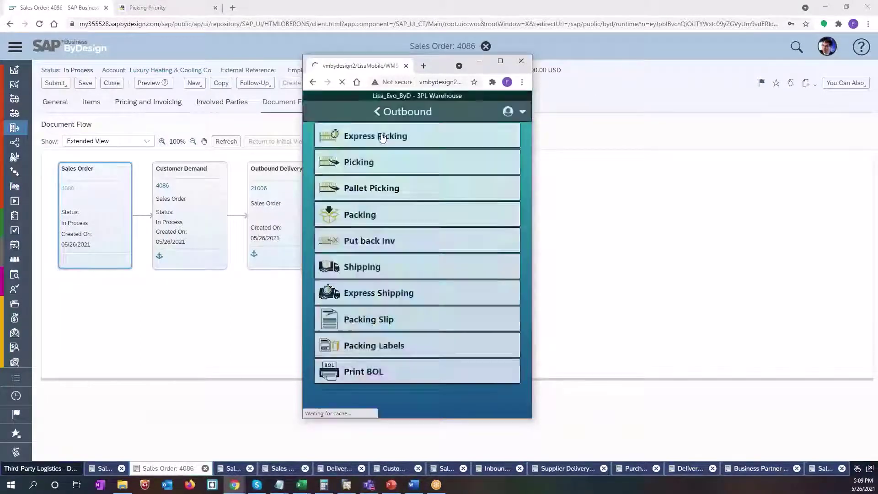
click(379, 115)
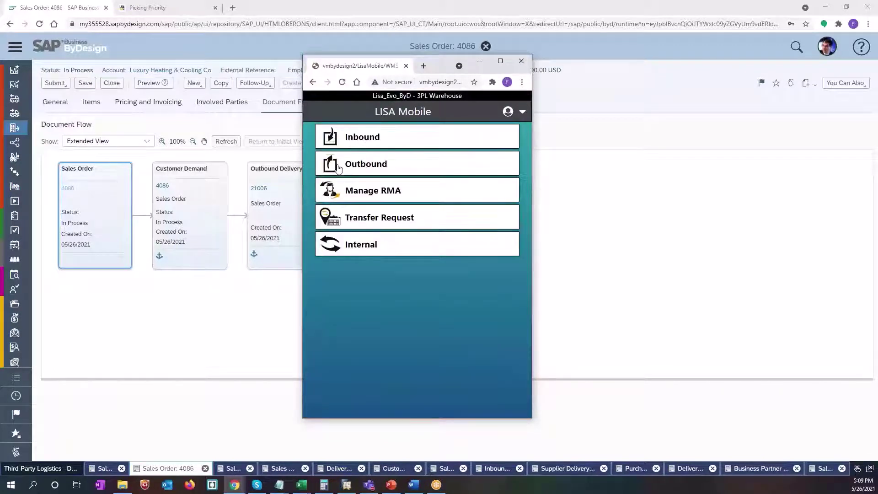
- Look through the Manage RMA and Transfer Request options, returning to the main menu
click(348, 194)
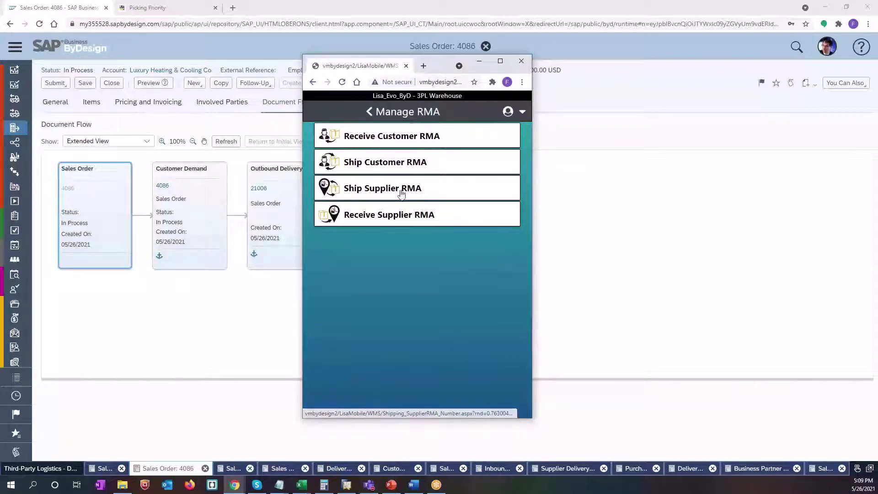
click(370, 115)
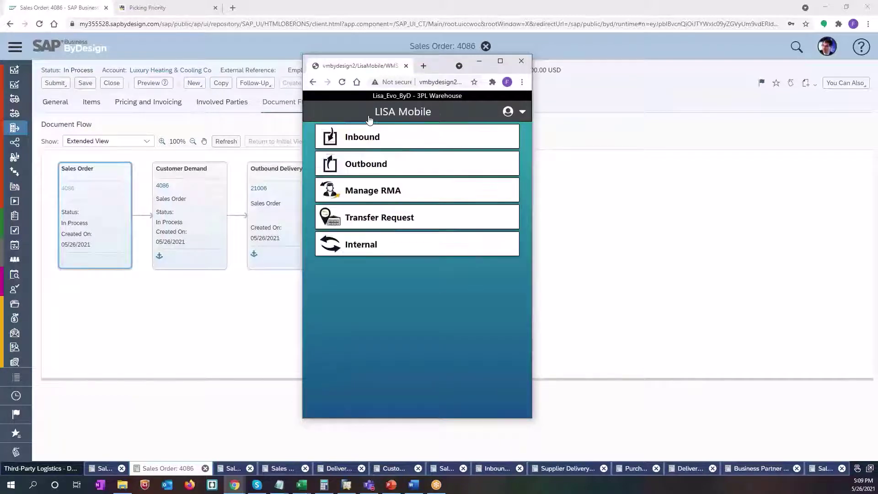
click(364, 225)
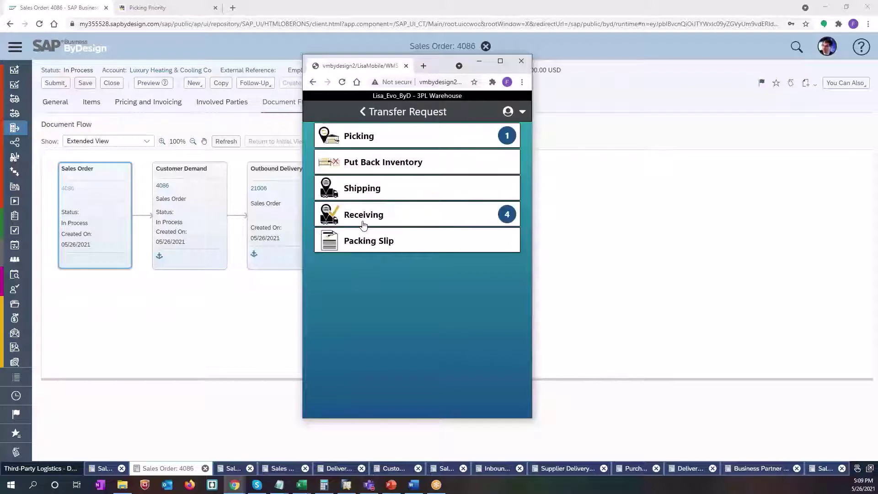
click(363, 112)
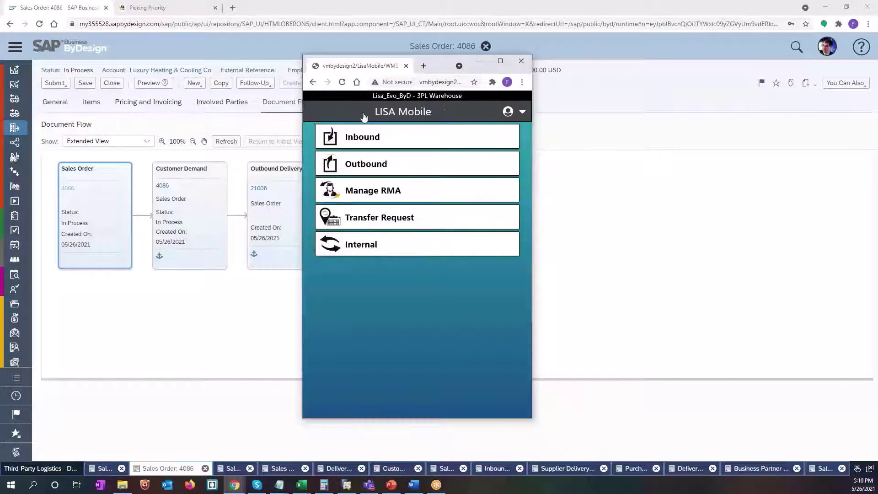
click(359, 248)
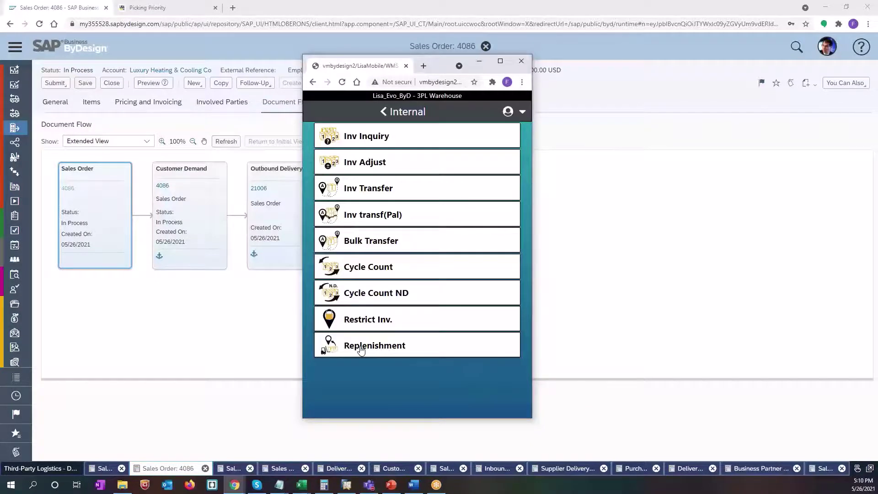
click(385, 114)
mouse_move(439, 63)
mouse_down()
mouse_move(435, 52)
mouse_move(451, 61)
mouse_move(443, 66)
mouse_up()
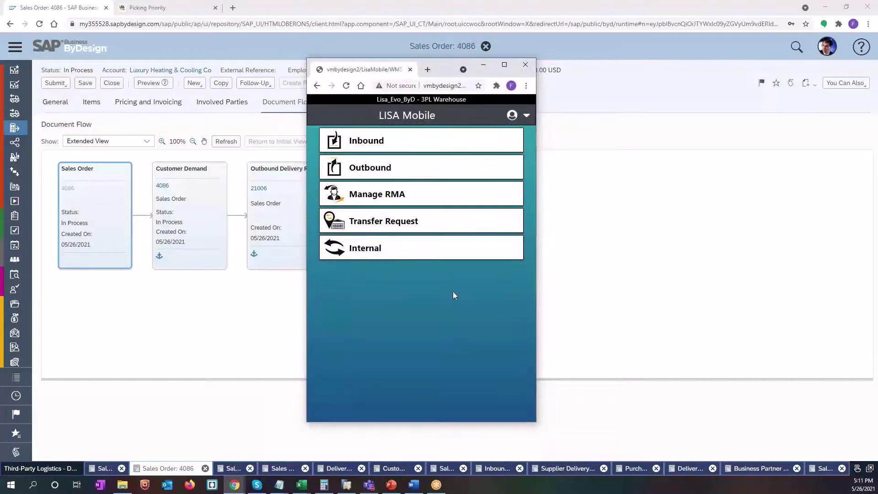